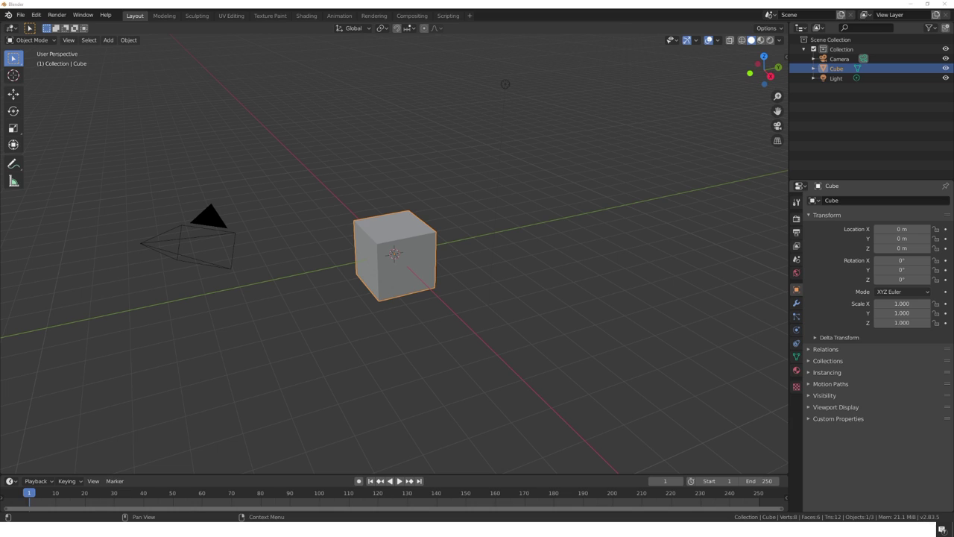
Switch to the browser and view the Linux builds on Blender's Experimental Branches download page
{"action": "key", "text": "alt+Tab"}
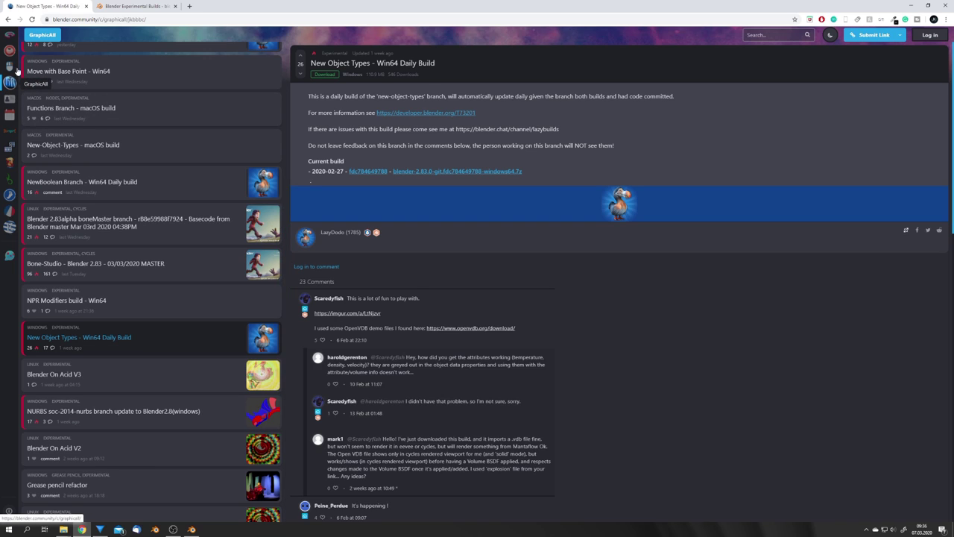
{"action": "left_click", "coordinate": [134, 6]}
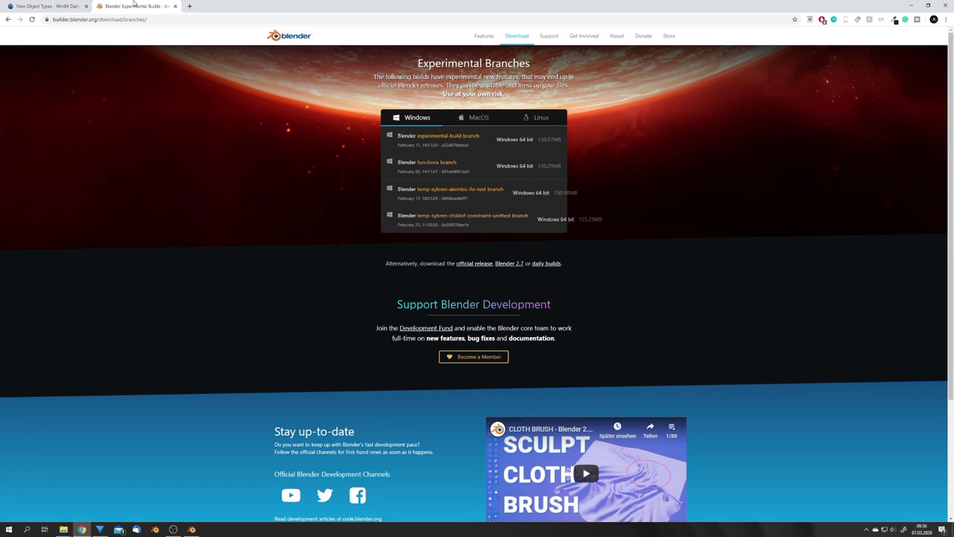
{"action": "left_click", "coordinate": [538, 118]}
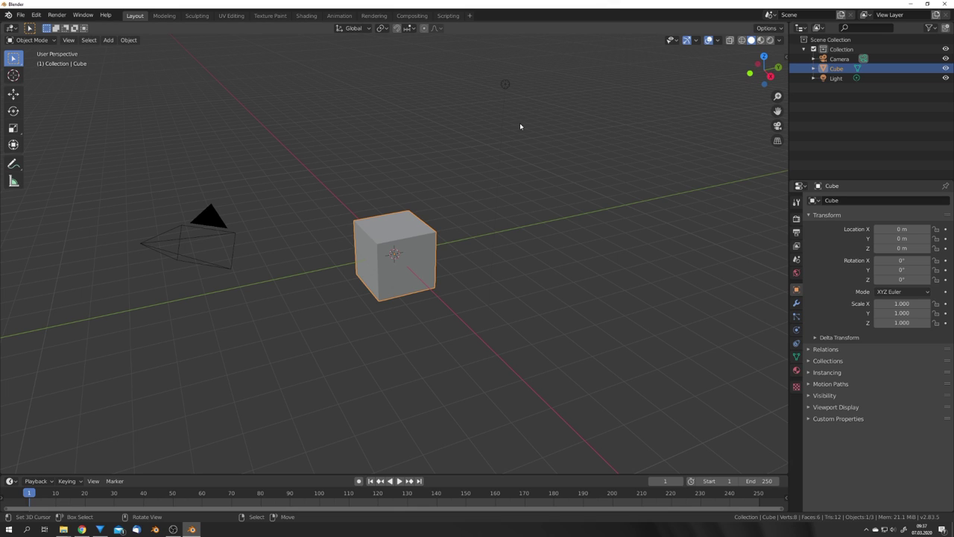
In Blender, delete all default objects from the scene and add a torus mesh at the origin
{"action": "key", "text": "a"}
{"action": "key", "text": "Delete"}
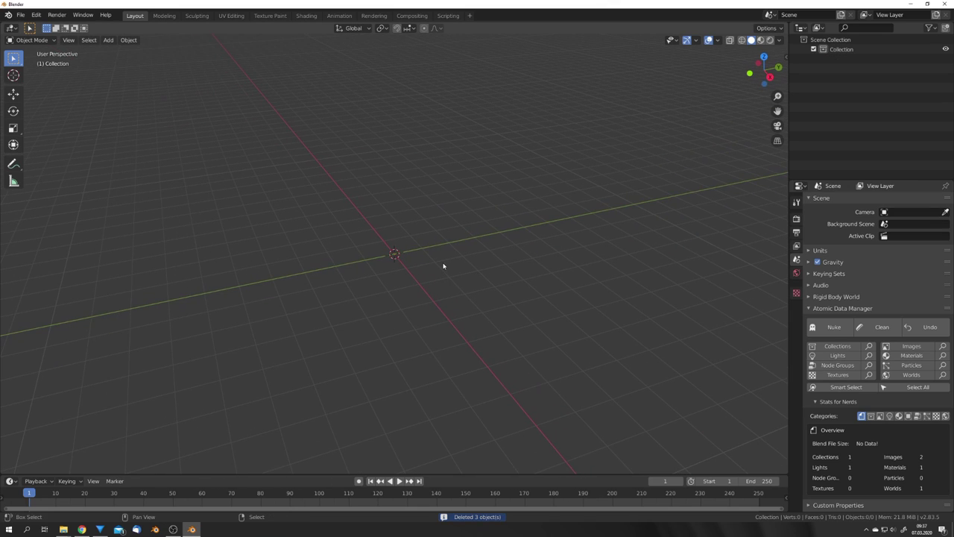
{"action": "key", "text": "shift+a"}
{"action": "mouse_move", "coordinate": [443, 266]}
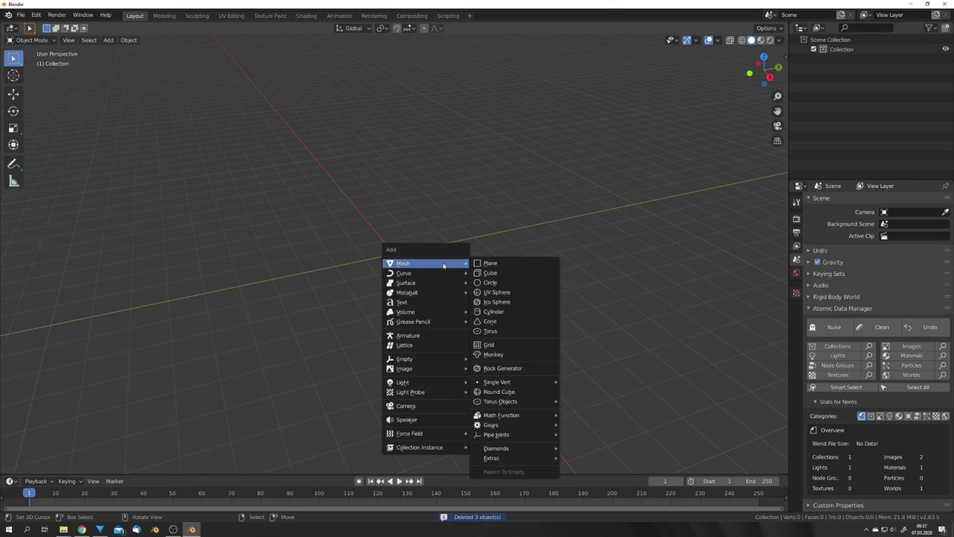
{"action": "left_click", "coordinate": [500, 330]}
{"action": "scroll", "coordinate": [468, 317], "scroll_direction": "up", "scroll_amount": 8}
{"action": "middle_click_drag", "start_coordinate": [479, 315], "coordinate": [454, 300]}
{"action": "scroll", "coordinate": [454, 300], "scroll_direction": "down", "scroll_amount": 8}
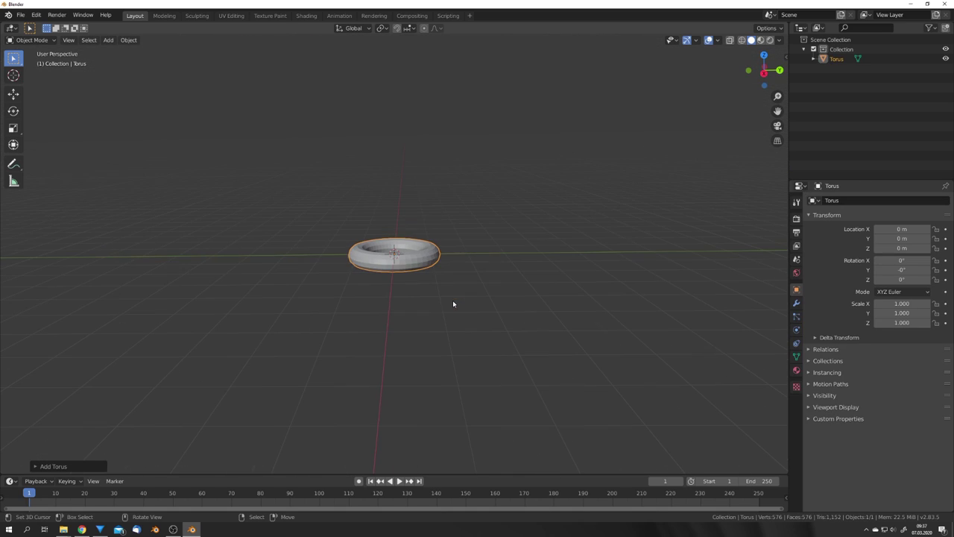
Insert a LocRot keyframe for the torus at frame 1, and raise it 2 m along Z at frame 10
{"action": "key", "text": "i"}
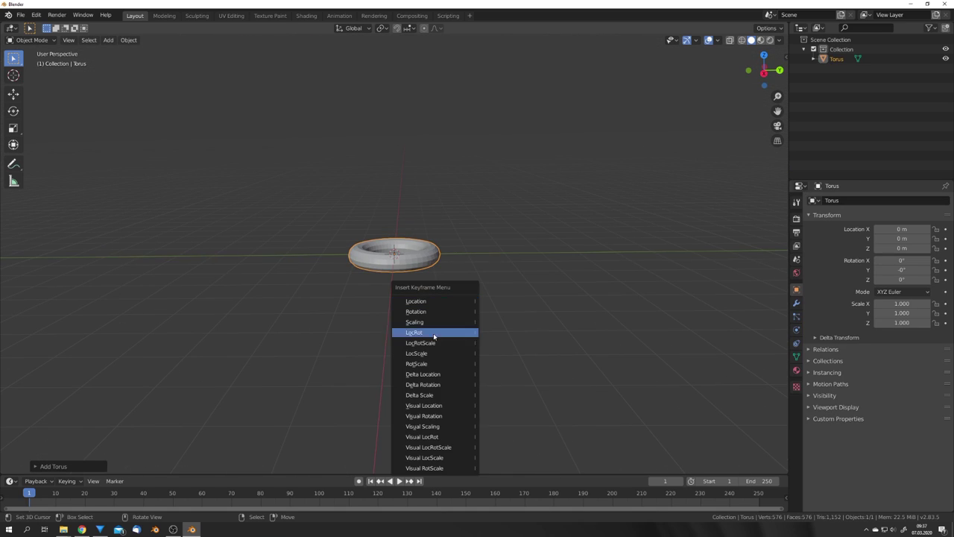
{"action": "left_click", "coordinate": [431, 333]}
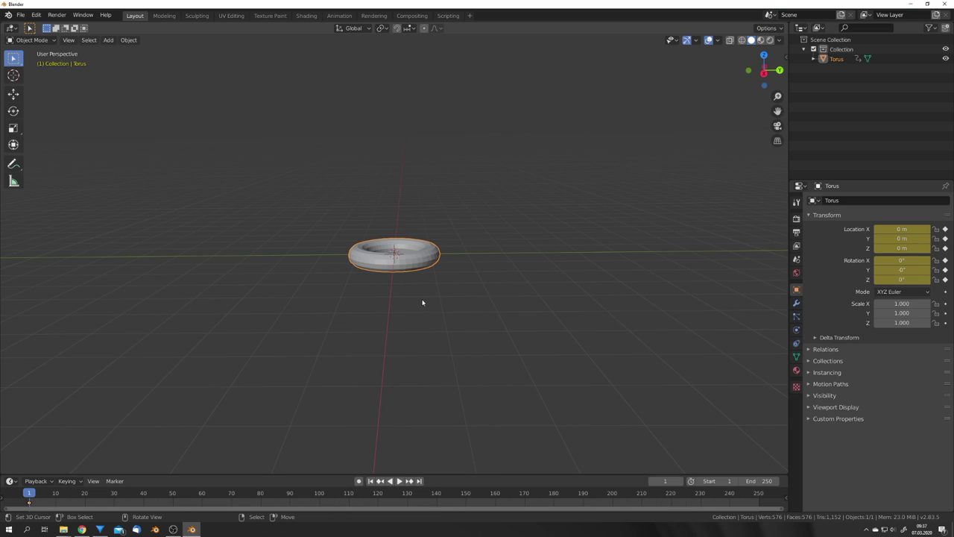
{"action": "left_click", "coordinate": [55, 495]}
{"action": "key", "text": "g"}
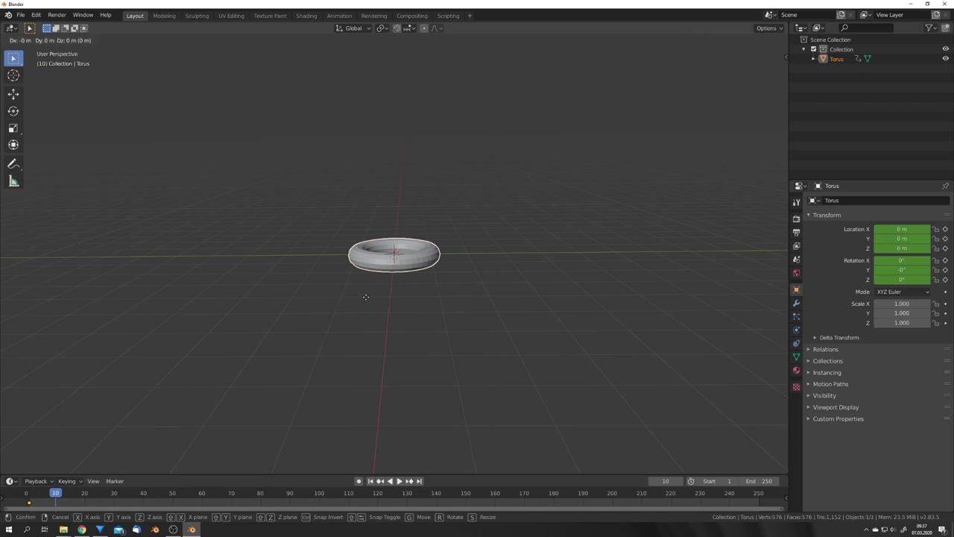
{"action": "type", "text": "z"}
{"action": "type", "text": "2"}
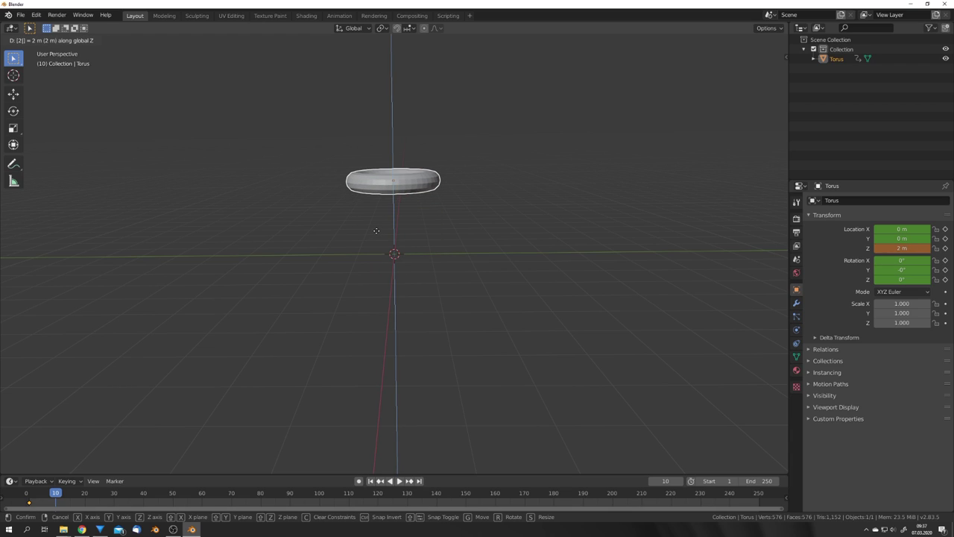
{"action": "key", "text": "Return"}
Rotate the torus 90° about the X axis and insert a LocRot keyframe at frame 10
{"action": "key", "text": "r"}
{"action": "type", "text": "x"}
{"action": "type", "text": "90"}
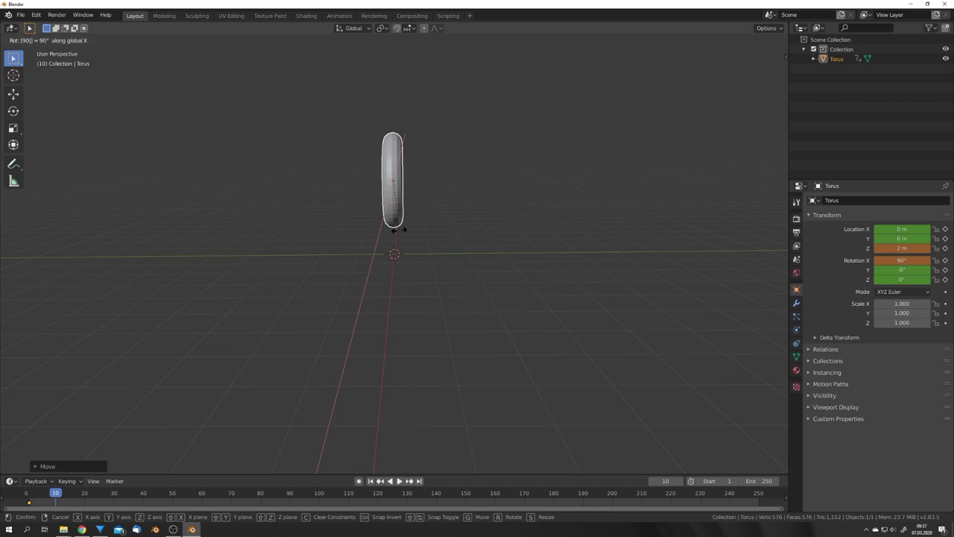
{"action": "key", "text": "Return"}
{"action": "key", "text": "i"}
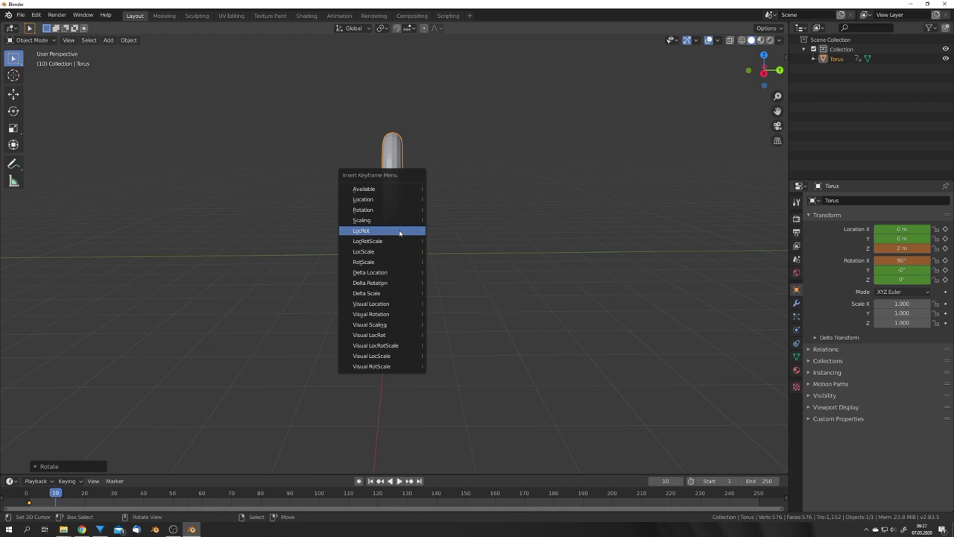
{"action": "left_click", "coordinate": [399, 231]}
At frame 20, clear the torus's location, rotate it another 90° about X and insert a LocRot keyframe
{"action": "key", "text": "Up"}
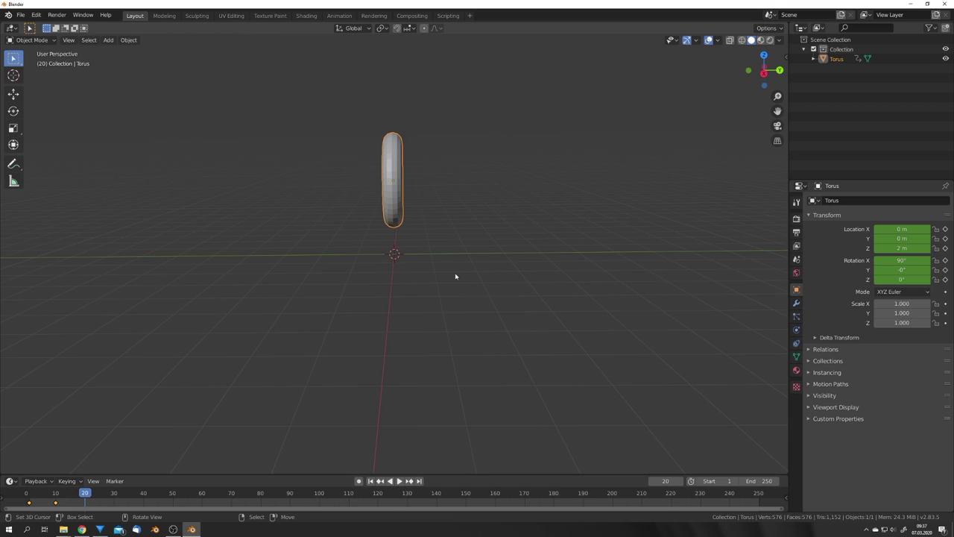
{"action": "key", "text": "alt+g"}
{"action": "type", "text": "r"}
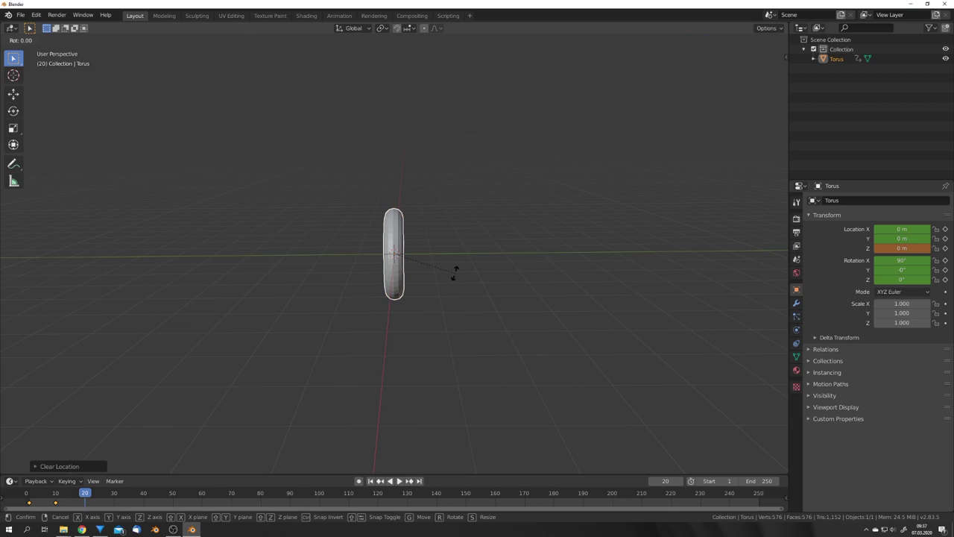
{"action": "type", "text": "x90"}
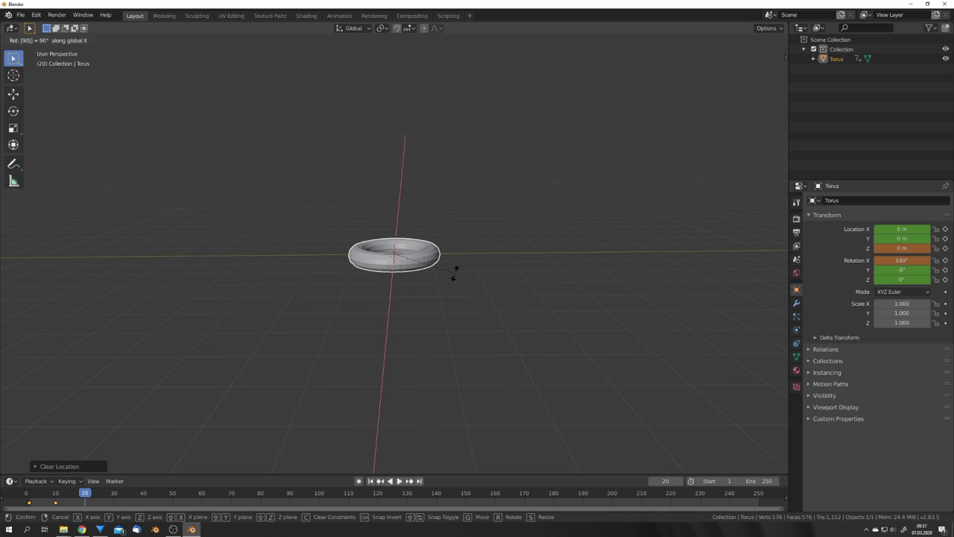
{"action": "key", "text": "Return"}
{"action": "key", "text": "i"}
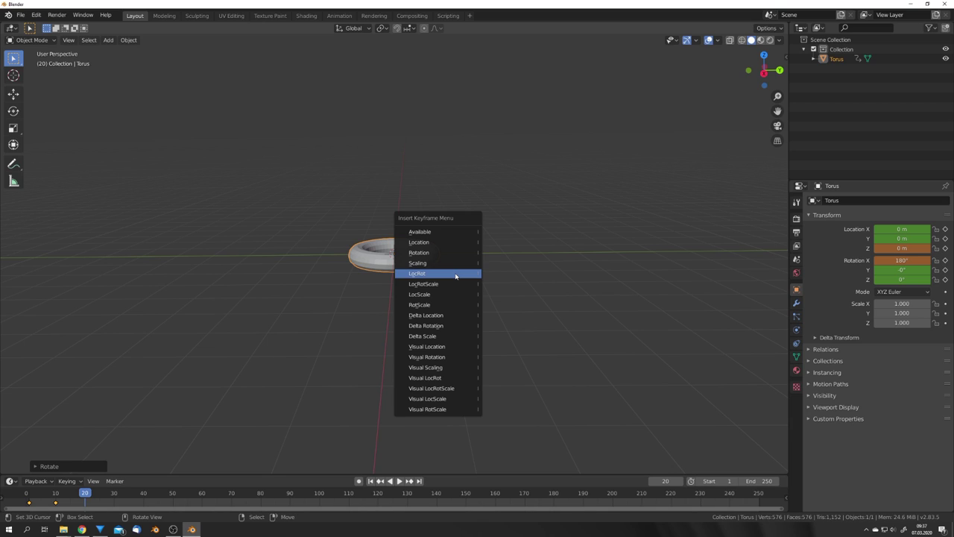
{"action": "left_click", "coordinate": [455, 274]}
Play the torus animation from the first frame and view it closer from an angle
{"action": "key", "text": "shift+Left"}
{"action": "key", "text": "alt+a"}
{"action": "middle_click_drag", "start_coordinate": [425, 268], "coordinate": [421, 282]}
{"action": "scroll", "coordinate": [421, 281], "scroll_direction": "up", "scroll_amount": 3}
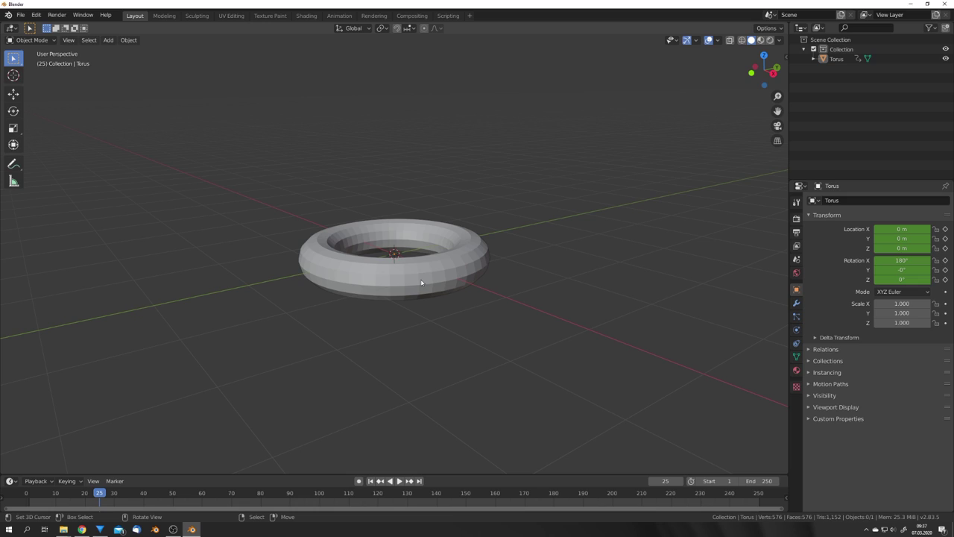
Set up an FBX export of the torus to the Desktop folder, limited to selected objects
{"action": "left_click", "coordinate": [419, 285]}
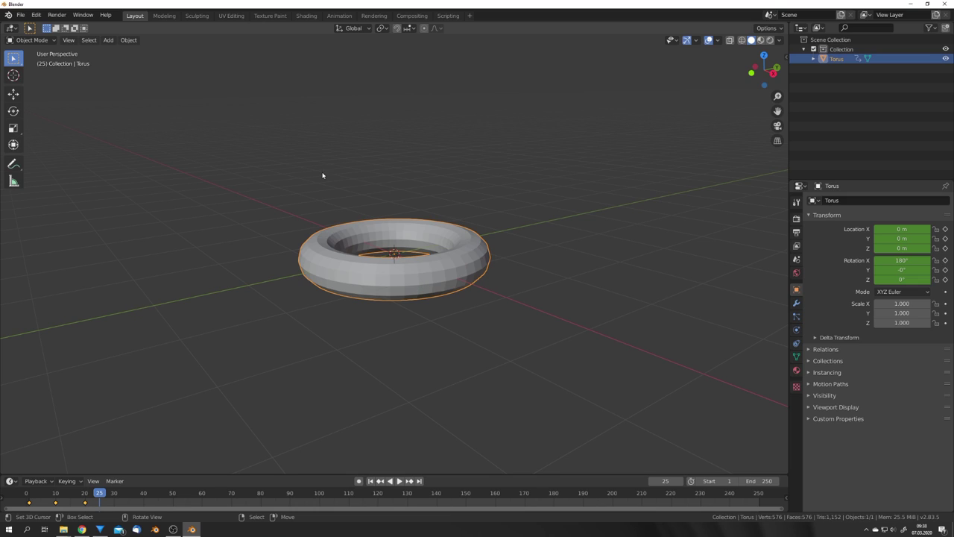
{"action": "left_click", "coordinate": [25, 16]}
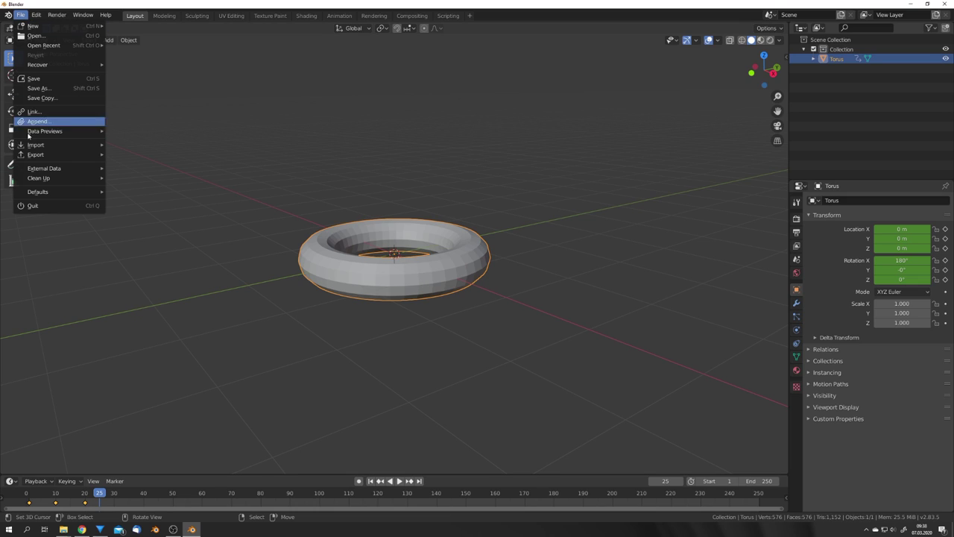
{"action": "mouse_move", "coordinate": [35, 155]}
{"action": "left_click", "coordinate": [157, 214]}
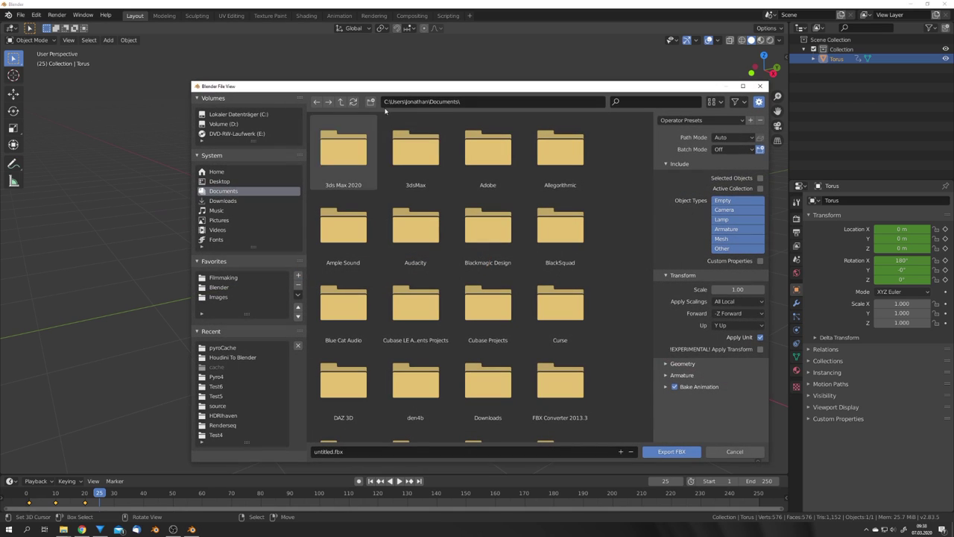
{"action": "left_click_drag", "start_coordinate": [421, 85], "coordinate": [374, 60]}
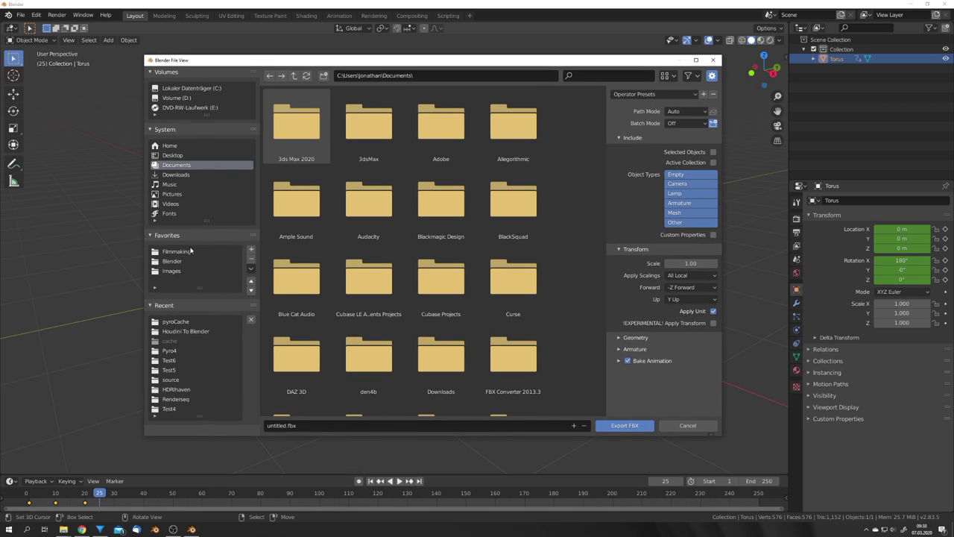
{"action": "left_click", "coordinate": [178, 155]}
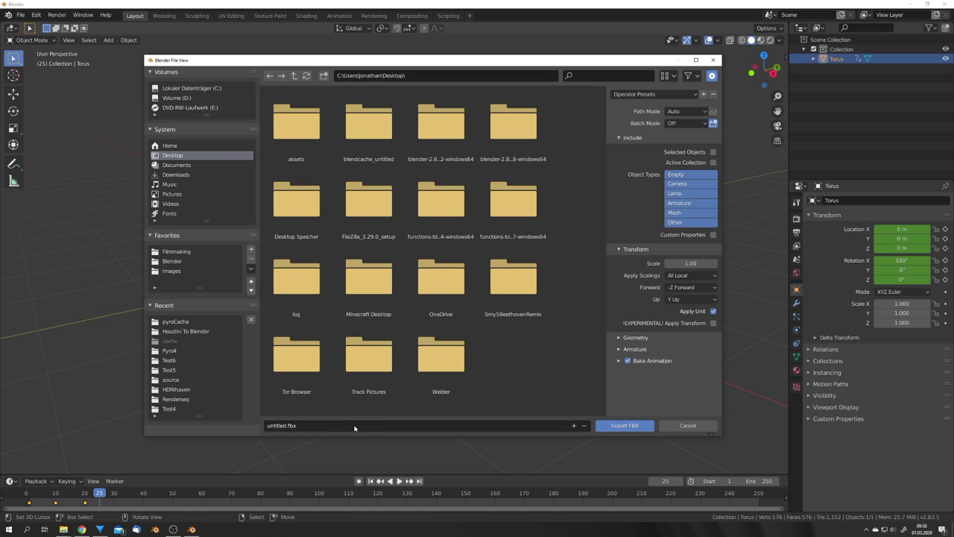
{"action": "left_click_drag", "start_coordinate": [626, 60], "coordinate": [505, 105]}
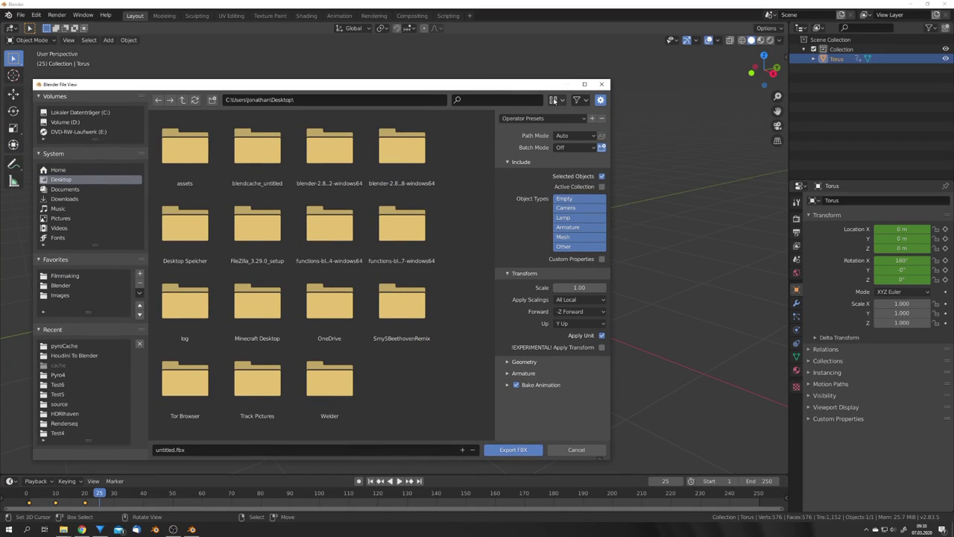
{"action": "left_click_drag", "start_coordinate": [546, 89], "coordinate": [527, 340]}
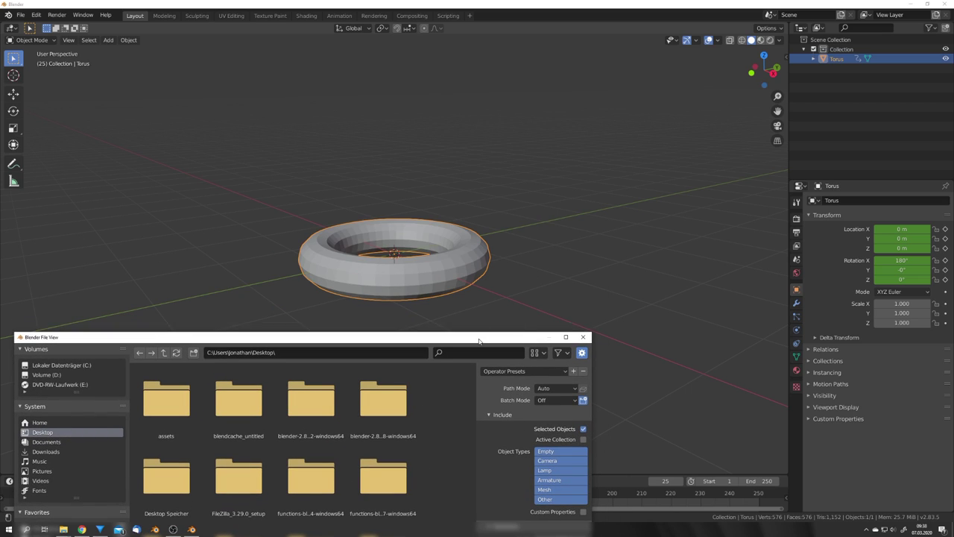
{"action": "left_click_drag", "start_coordinate": [479, 341], "coordinate": [554, 103]}
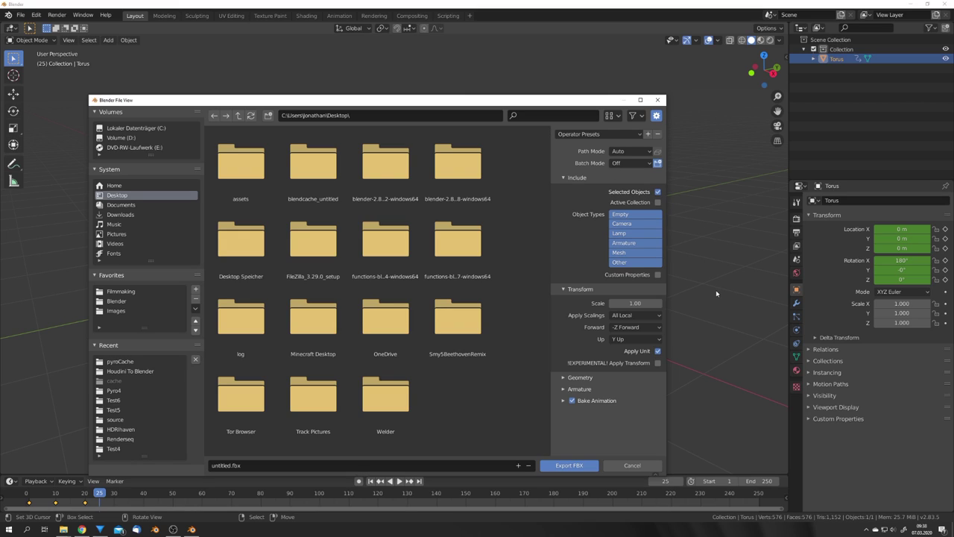
Set Apply Scalings to FBX Units Scale, review the Bake Animation options and export the torus as untitled.fbx
{"action": "left_click", "coordinate": [633, 316]}
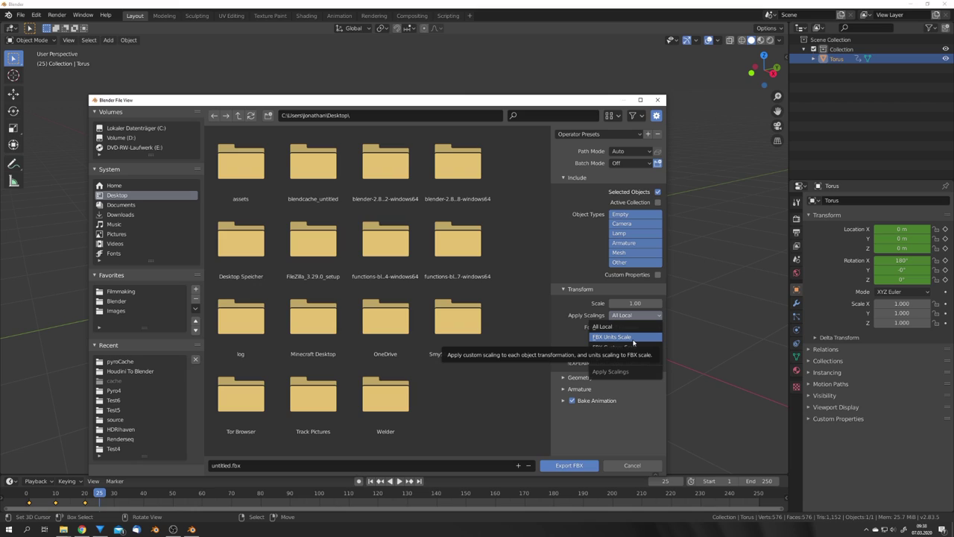
{"action": "left_click", "coordinate": [633, 339]}
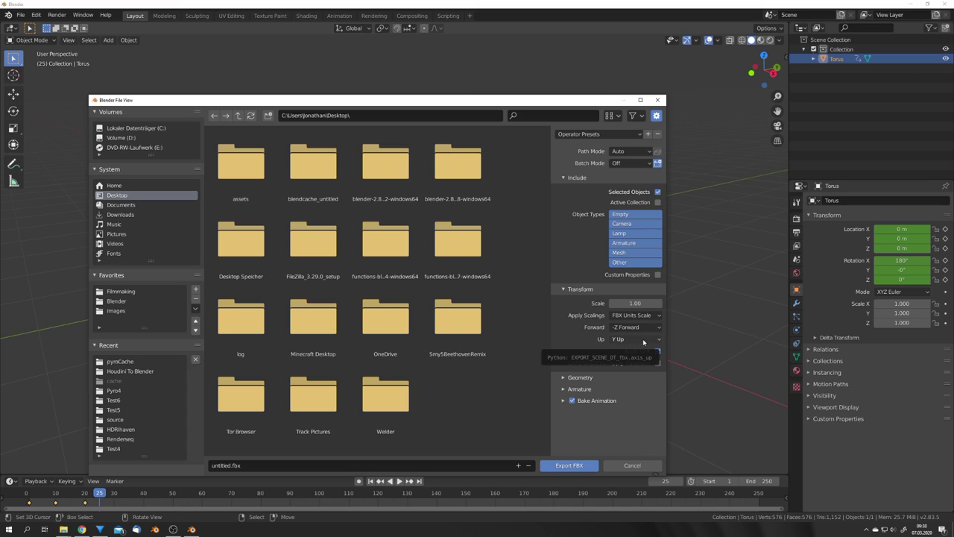
{"action": "left_click", "coordinate": [563, 401]}
{"action": "scroll", "coordinate": [596, 388], "scroll_direction": "down", "scroll_amount": 1}
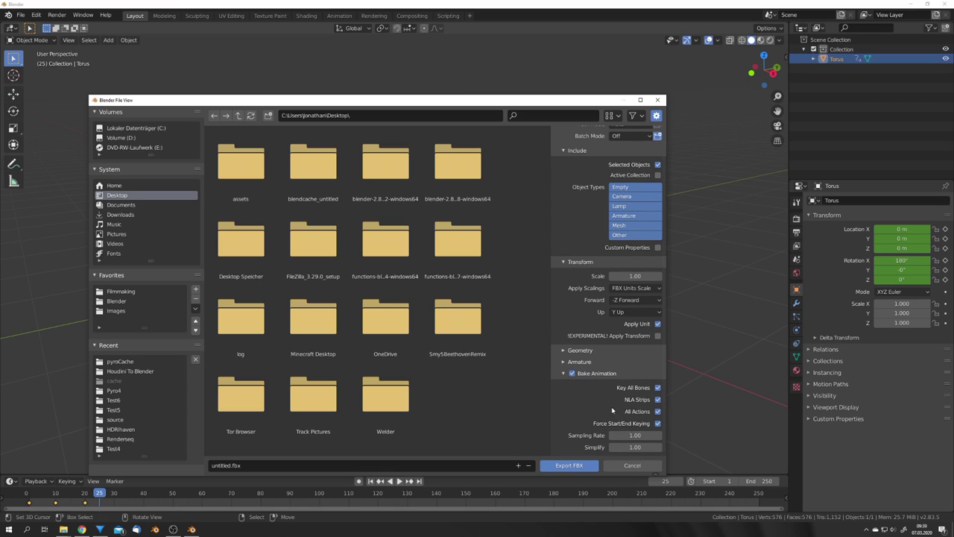
{"action": "left_click", "coordinate": [594, 376]}
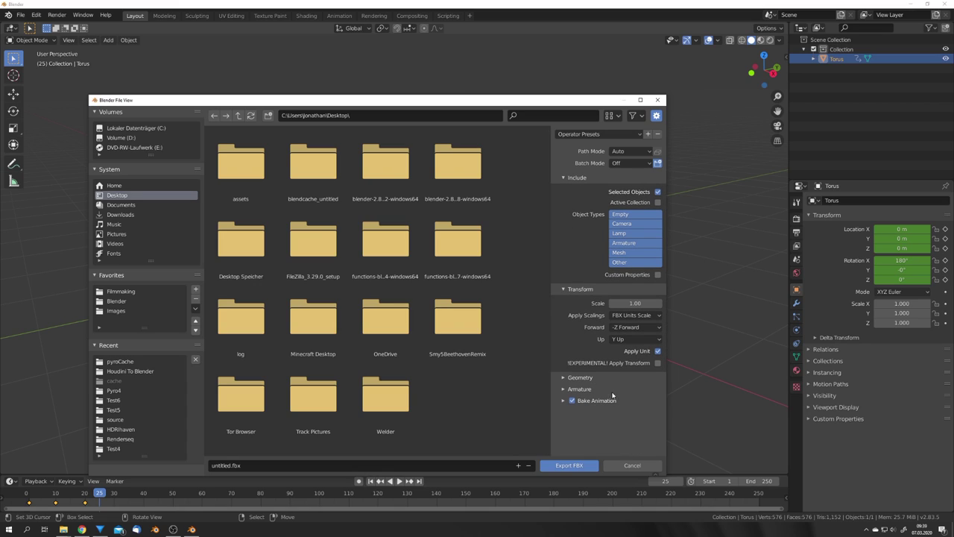
{"action": "left_click", "coordinate": [581, 465]}
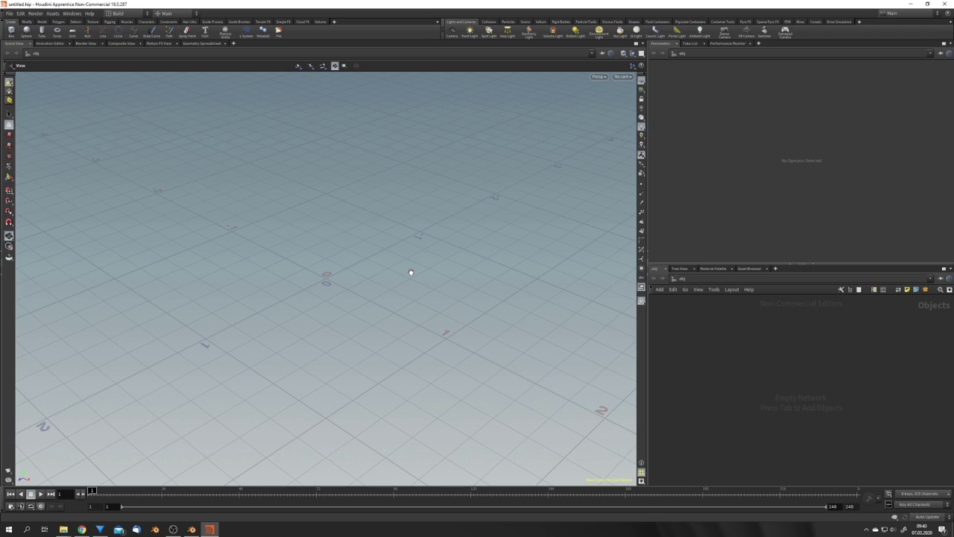
In Houdini, import untitled.fbx from the Desktop as Filmbox FBX with the default import options
{"action": "left_click", "coordinate": [10, 13]}
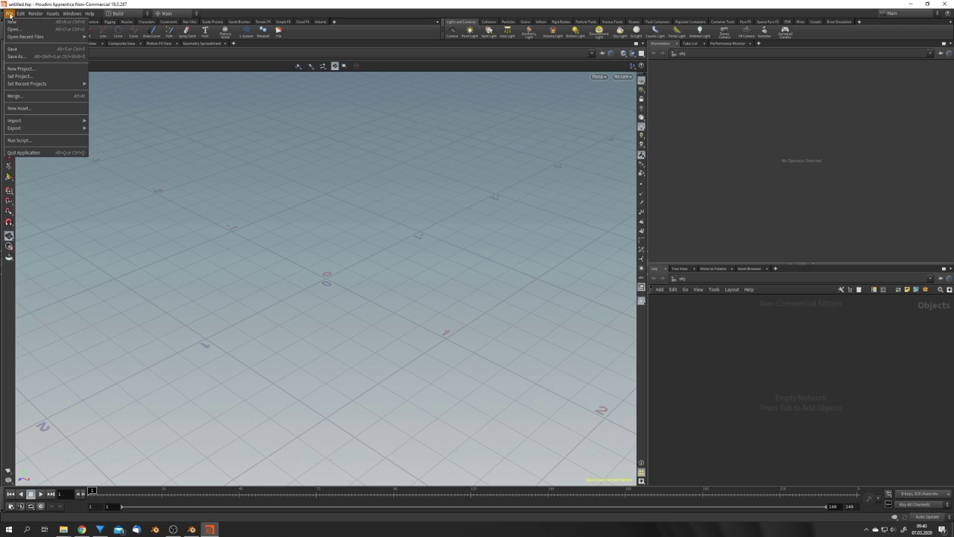
{"action": "mouse_move", "coordinate": [35, 120]}
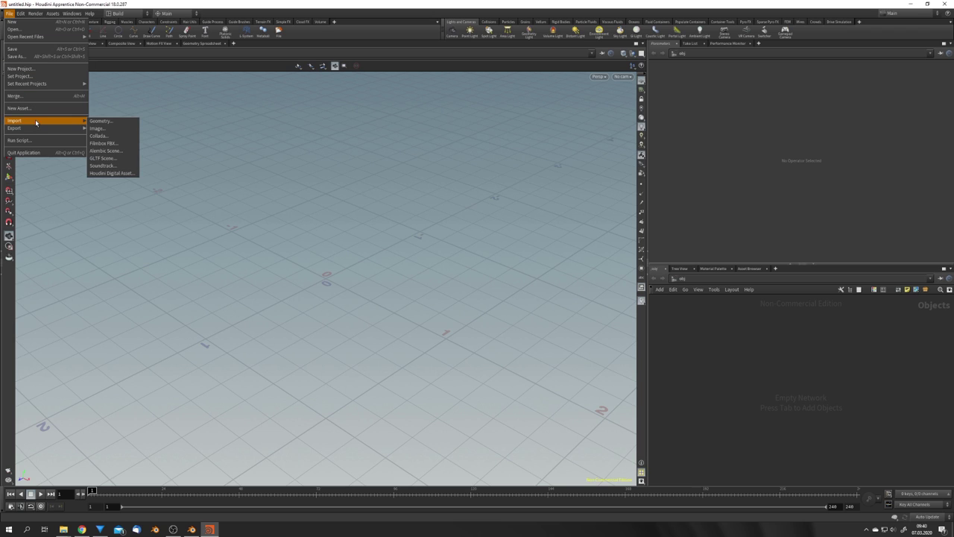
{"action": "left_click", "coordinate": [121, 144]}
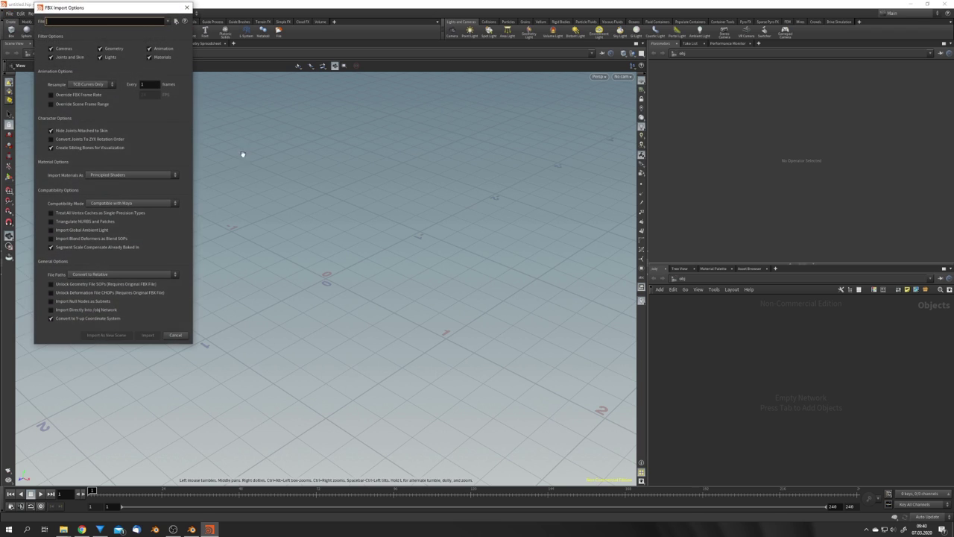
{"action": "left_click", "coordinate": [175, 21]}
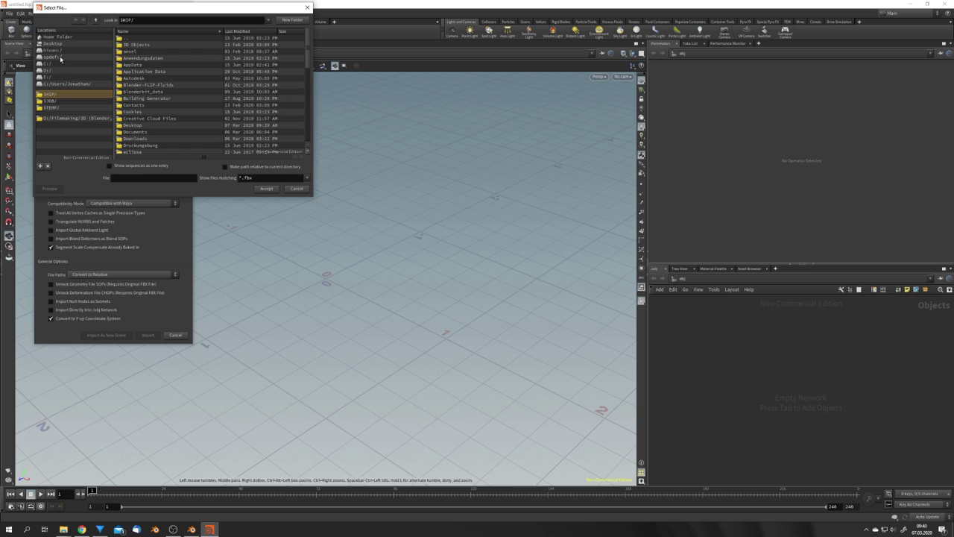
{"action": "left_click", "coordinate": [52, 44]}
{"action": "scroll", "coordinate": [185, 140], "scroll_direction": "down", "scroll_amount": 5}
{"action": "left_click", "coordinate": [155, 150]}
{"action": "left_click", "coordinate": [266, 188]}
{"action": "left_click", "coordinate": [148, 335]}
{"action": "left_click_drag", "start_coordinate": [304, 361], "coordinate": [432, 348]}
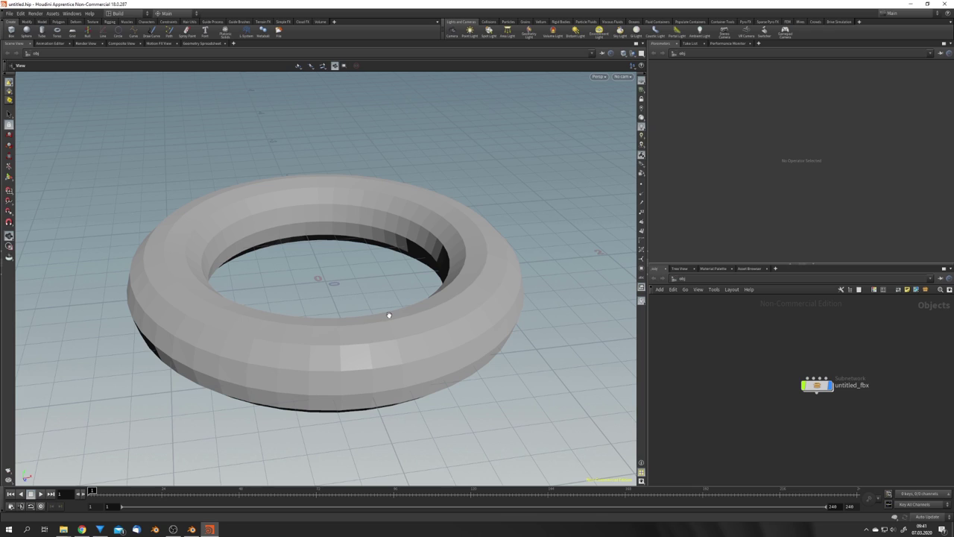
Inside the untitled_fbx subnetwork, add a Null node wired beneath the Torus geometry and space the two nodes apart
{"action": "left_click_drag", "start_coordinate": [816, 389], "coordinate": [732, 353]}
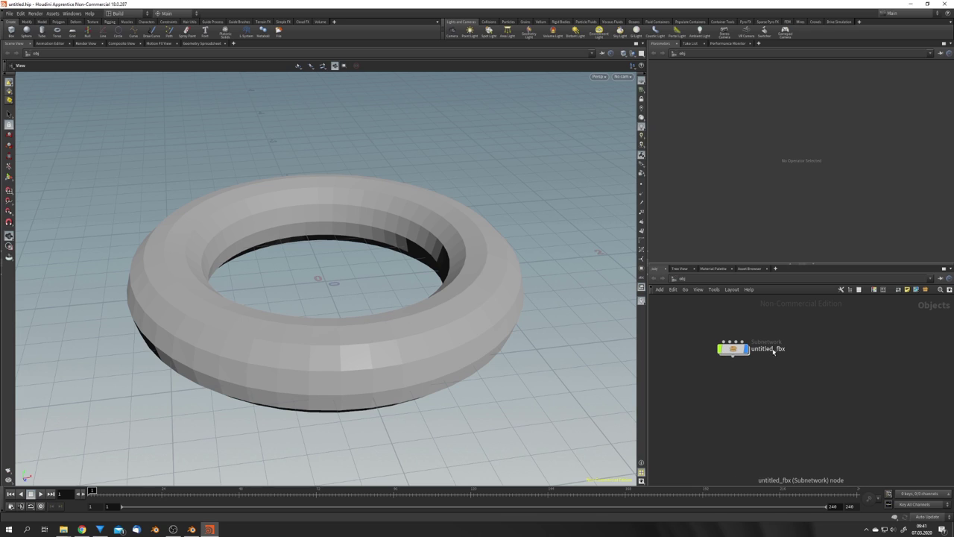
{"action": "double_click", "coordinate": [739, 351]}
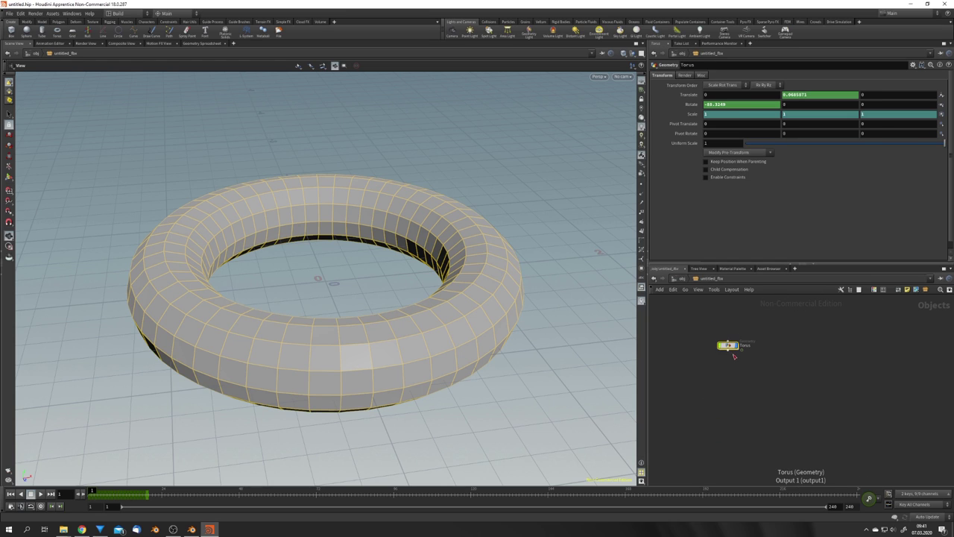
{"action": "scroll", "coordinate": [728, 354], "scroll_direction": "up", "scroll_amount": 5}
{"action": "left_click_drag", "start_coordinate": [717, 344], "coordinate": [721, 386]}
{"action": "left_click", "coordinate": [722, 386]}
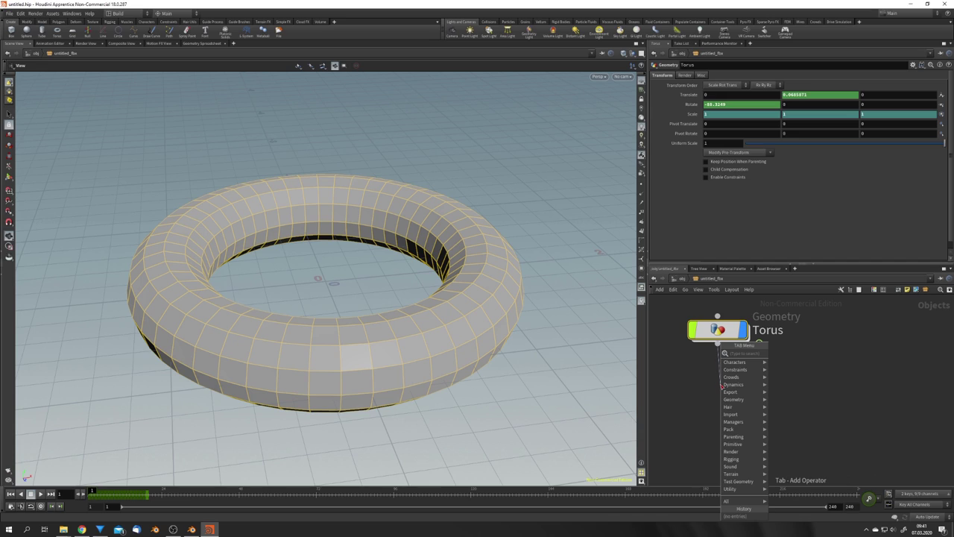
{"action": "type", "text": "null"}
{"action": "key", "text": "Return"}
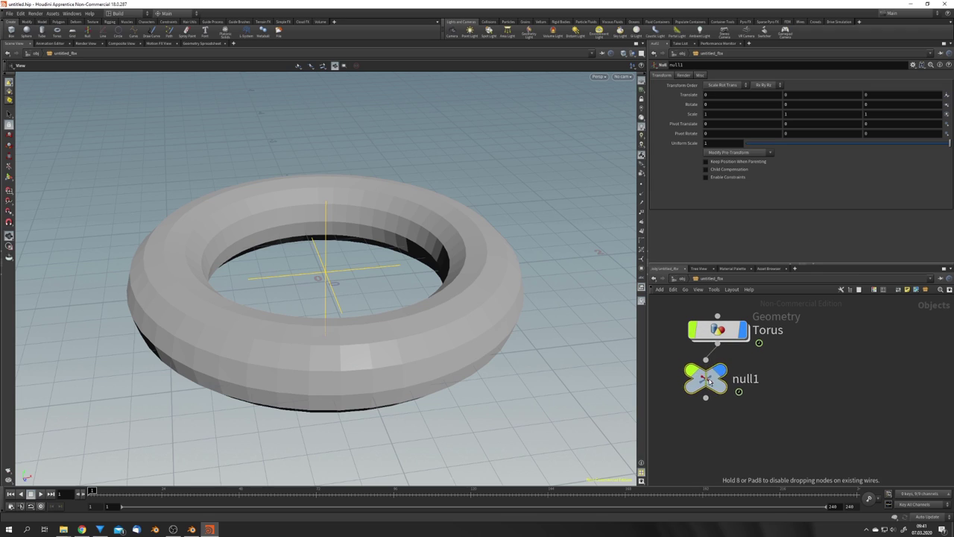
{"action": "left_click", "coordinate": [721, 407]}
{"action": "left_click_drag", "start_coordinate": [720, 332], "coordinate": [719, 316]}
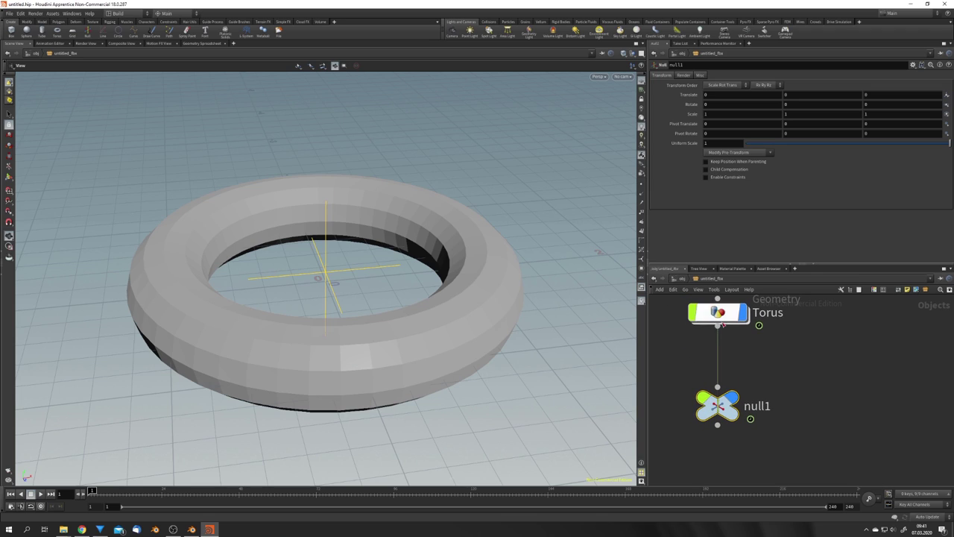
Rename the null below Torus to OUT_pyro and place it closer to the Torus node
{"action": "double_click", "coordinate": [756, 405]}
{"action": "type", "text": "OUT_py"}
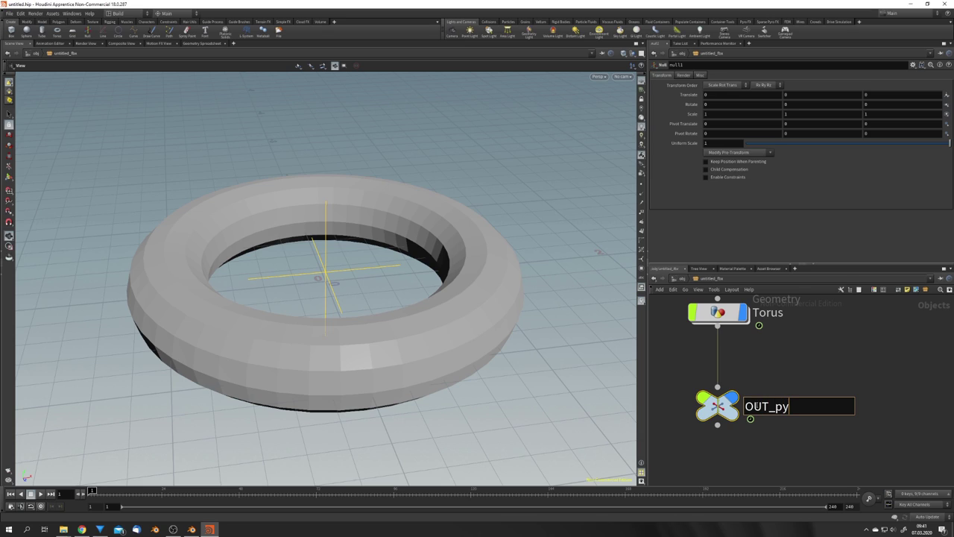
{"action": "type", "text": "ro"}
{"action": "key", "text": "Return"}
{"action": "mouse_move", "coordinate": [716, 406]}
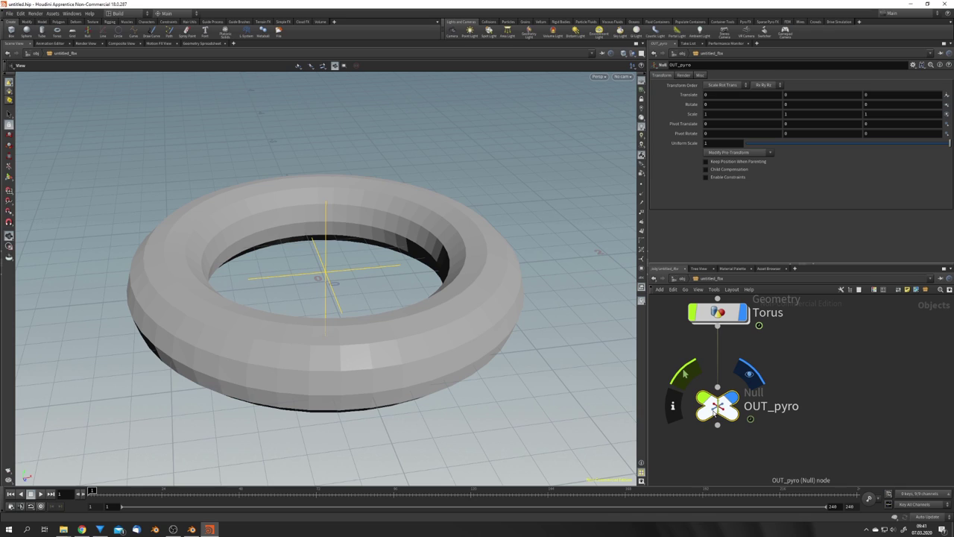
{"action": "left_click_drag", "start_coordinate": [719, 412], "coordinate": [719, 394]}
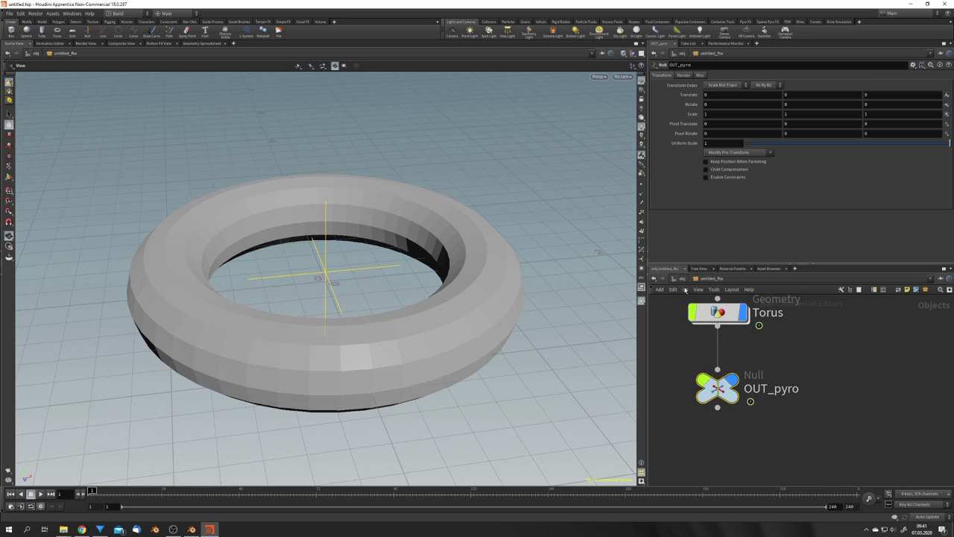
Return to the object level and rename the untitled_fbx subnetwork to obj_emitter
{"action": "left_click", "coordinate": [681, 279]}
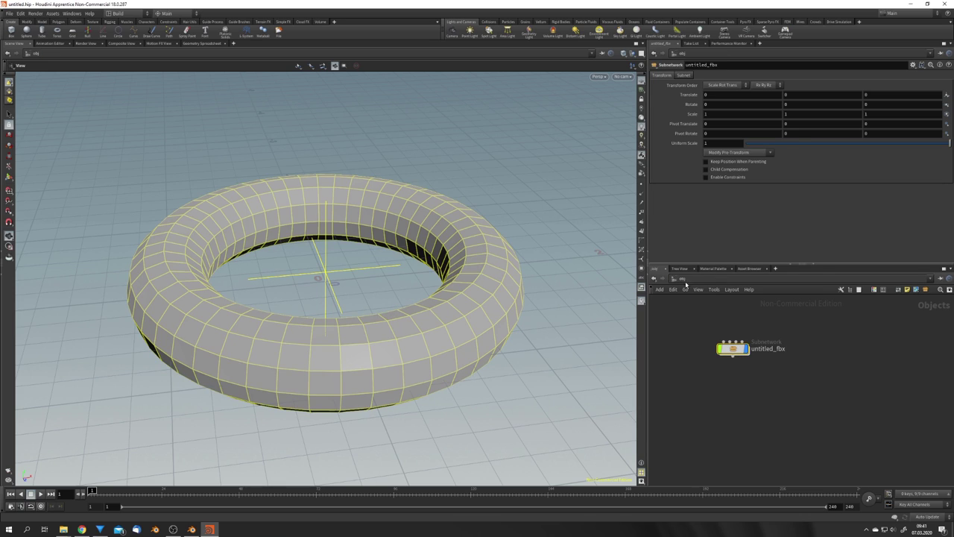
{"action": "left_click_drag", "start_coordinate": [723, 349], "coordinate": [697, 344]}
{"action": "double_click", "coordinate": [752, 343]}
{"action": "key", "text": "ctrl+a"}
{"action": "type", "text": "obk"}
{"action": "type", "text": "_"}
{"action": "key", "text": "BackSpace"}
{"action": "key", "text": "BackSpace"}
{"action": "type", "text": "j_emitter"}
{"action": "key", "text": "Return"}
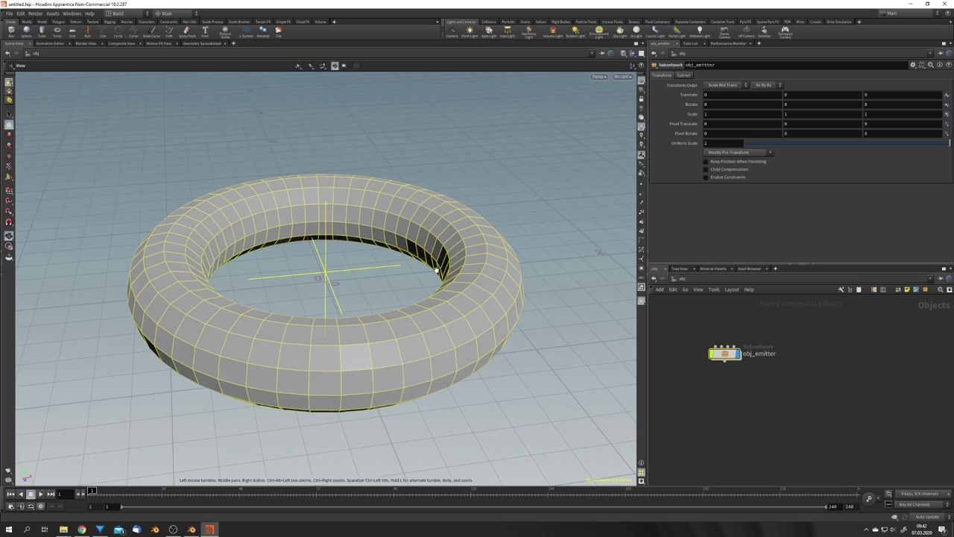
Play the imported torus animation from a wider view and return to the first frame
{"action": "left_click_drag", "start_coordinate": [446, 267], "coordinate": [379, 267]}
{"action": "scroll", "coordinate": [379, 267], "scroll_direction": "down", "scroll_amount": 6}
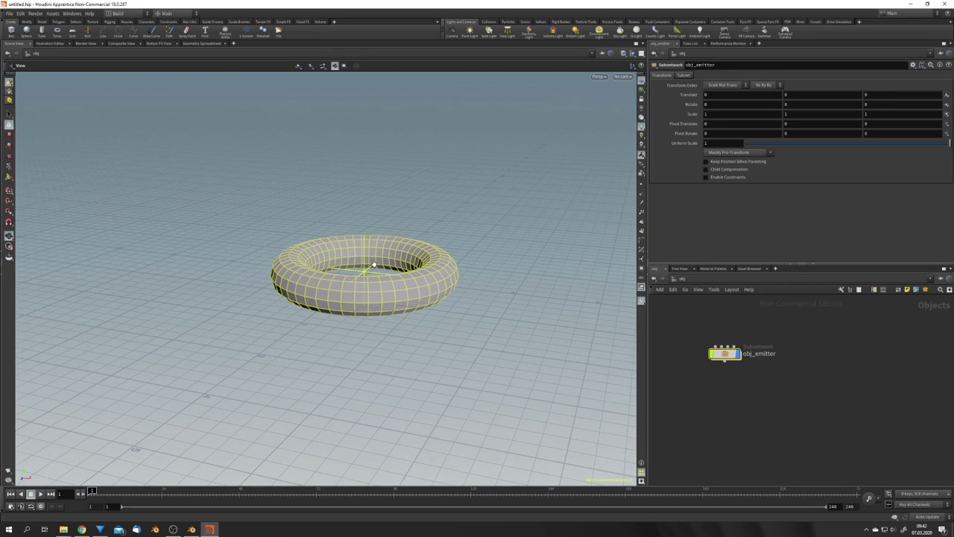
{"action": "key", "text": "Up"}
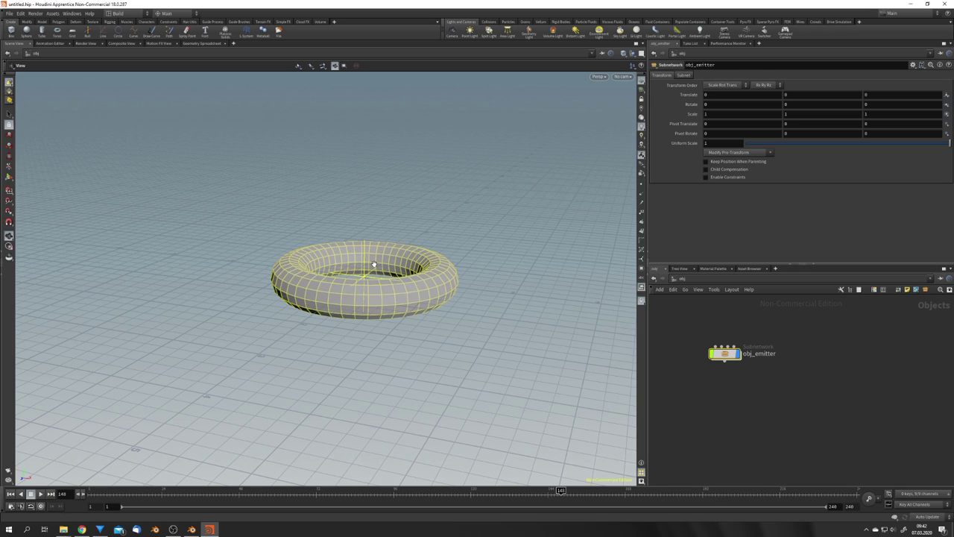
{"action": "key", "text": "Up"}
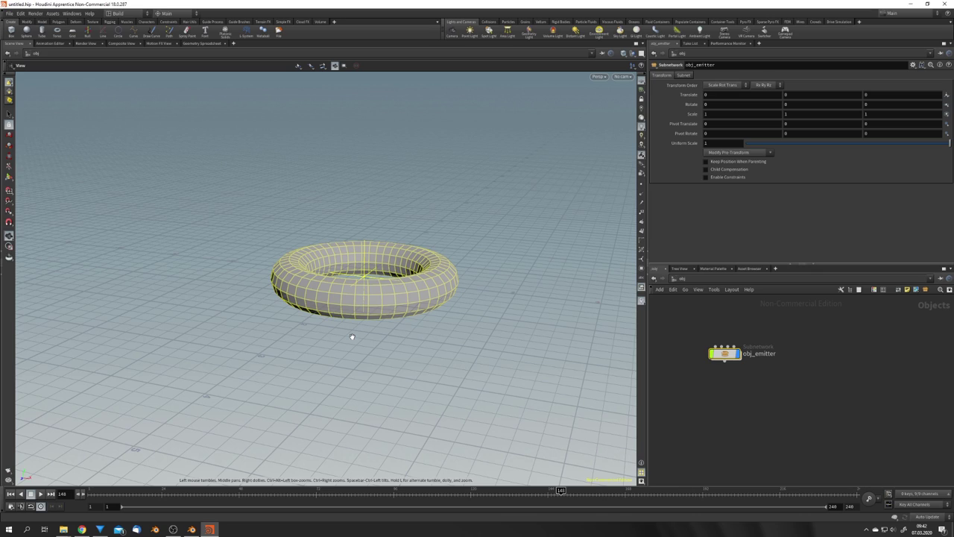
{"action": "key", "text": "ctrl+Up"}
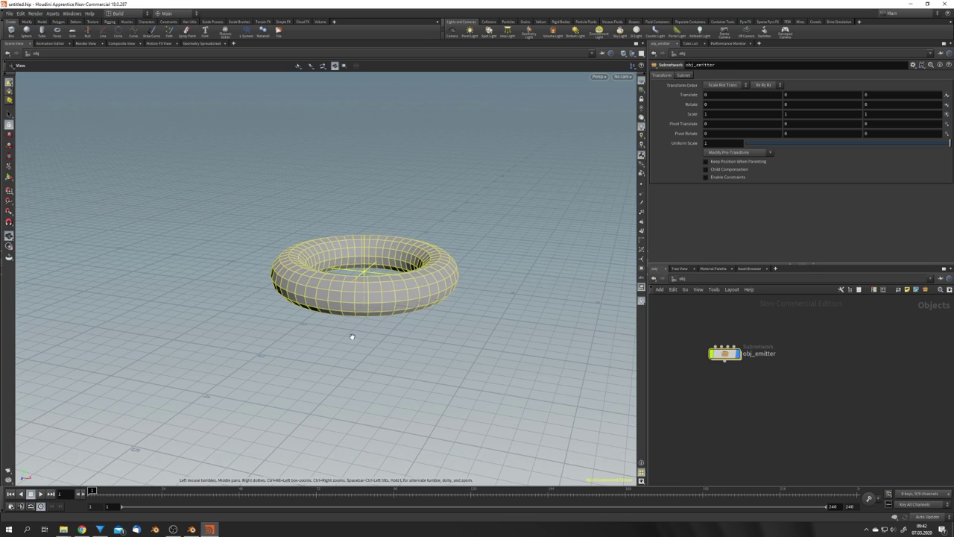
{"action": "key", "text": "Up"}
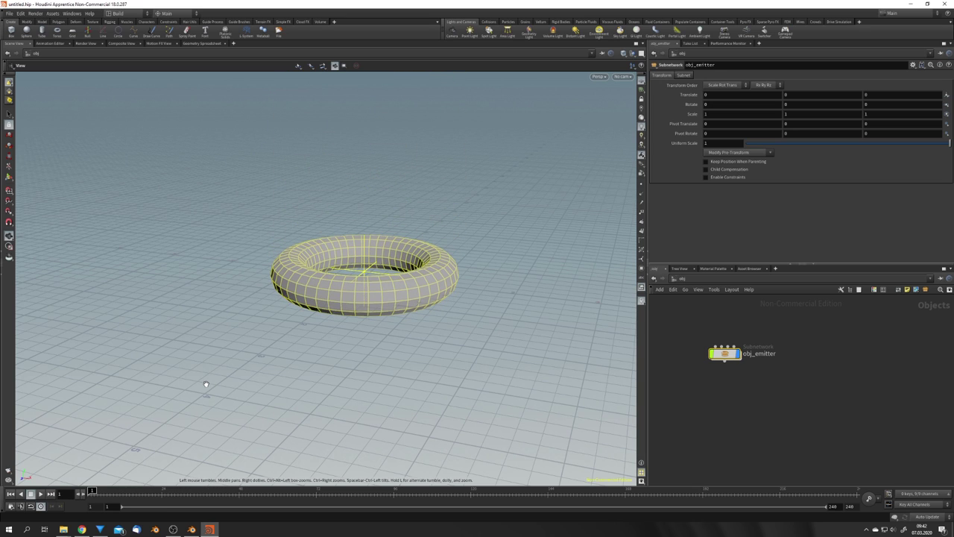
{"action": "key", "text": "ctrl+Up"}
{"action": "middle_click_drag", "start_coordinate": [312, 289], "coordinate": [319, 298]}
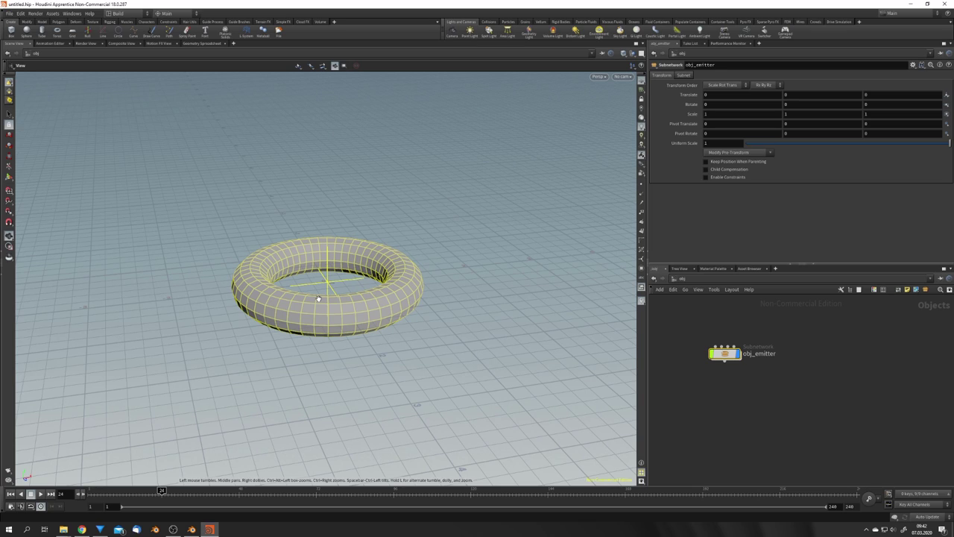
{"action": "key", "text": "ctrl+Up"}
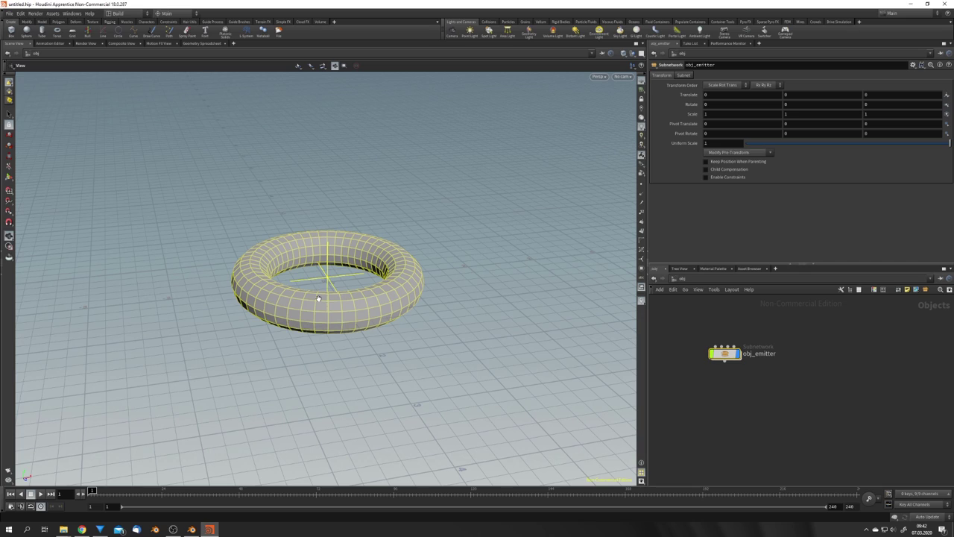
Create a Pyro FX Explosion using the torus as its base object
{"action": "left_click", "coordinate": [749, 22]}
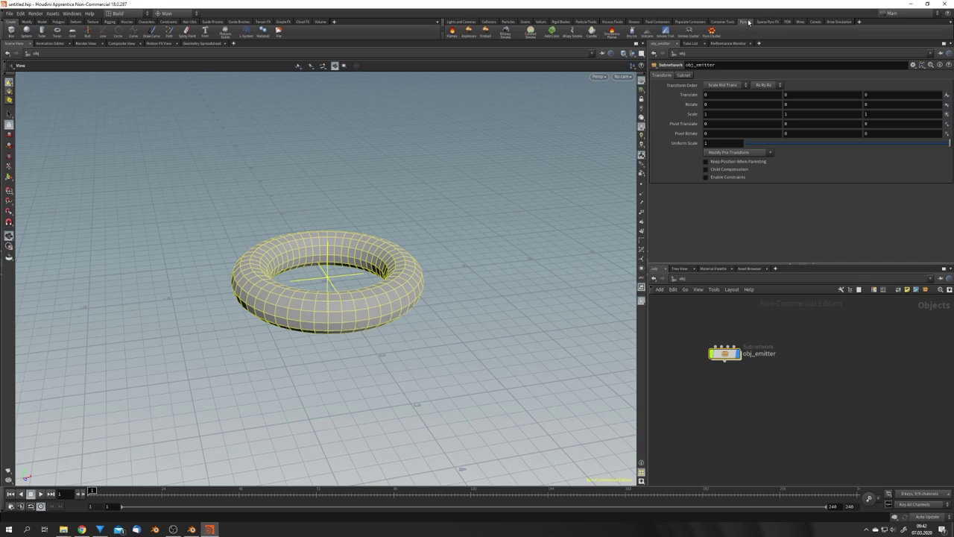
{"action": "left_click", "coordinate": [468, 33]}
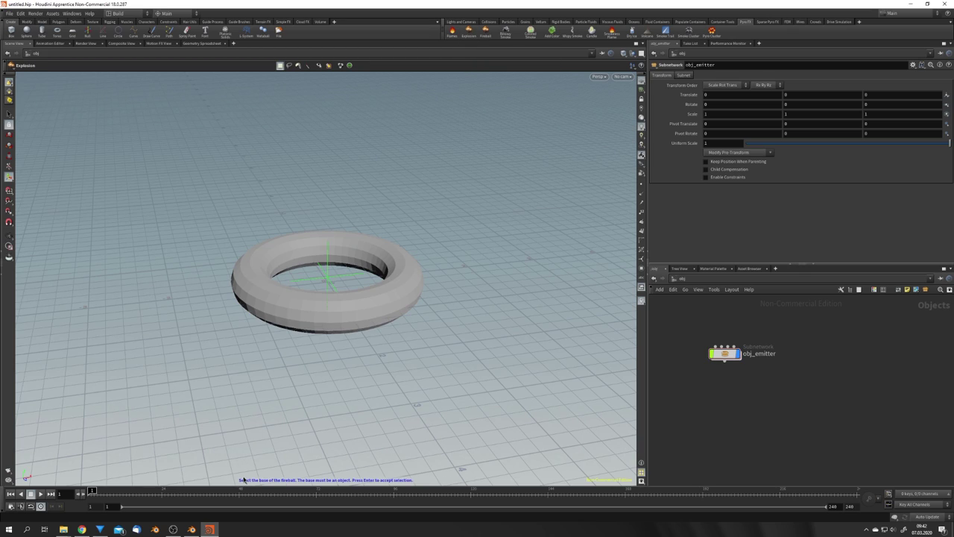
{"action": "left_click", "coordinate": [342, 316]}
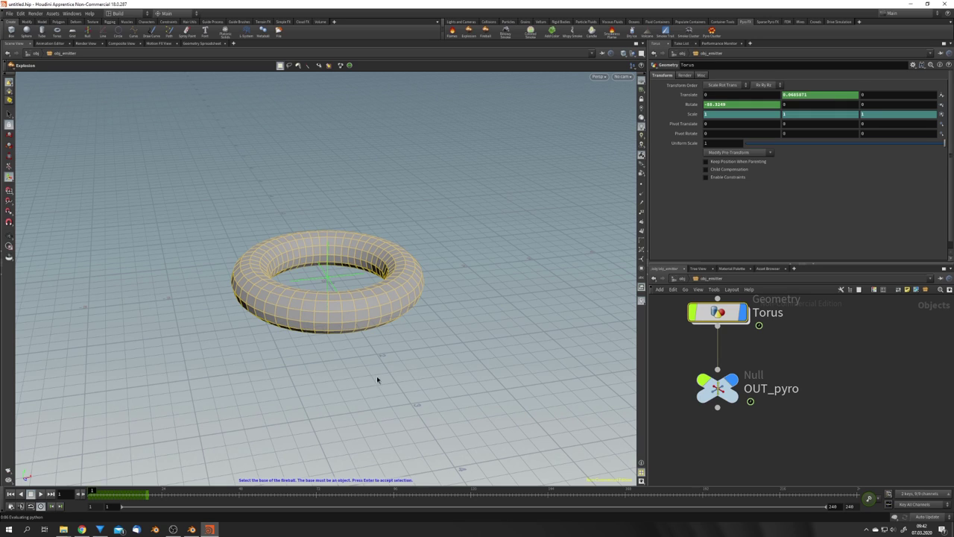
{"action": "key", "text": "Return"}
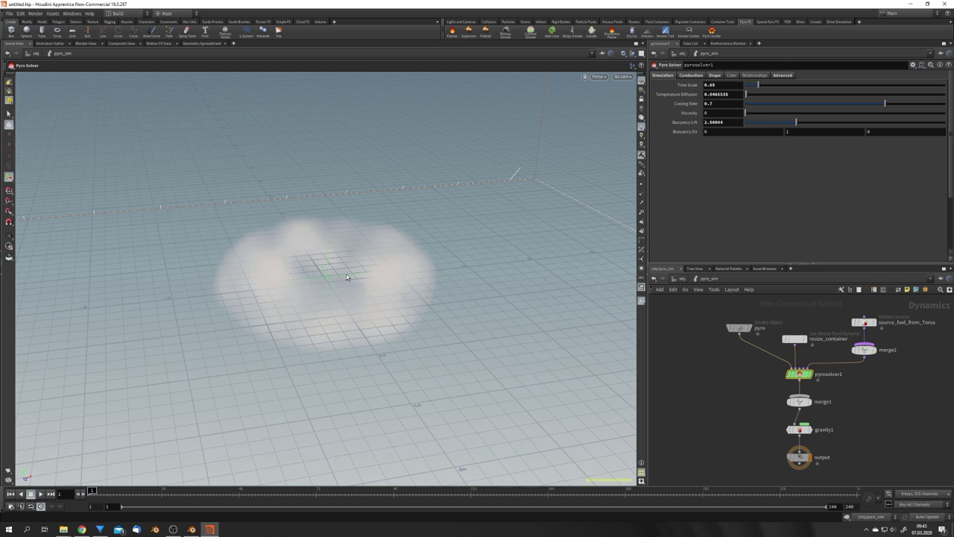
Play the explosion simulation and examine the fireball and its container from the side
{"action": "key", "text": "Escape"}
{"action": "scroll", "coordinate": [347, 276], "scroll_direction": "down", "scroll_amount": 5}
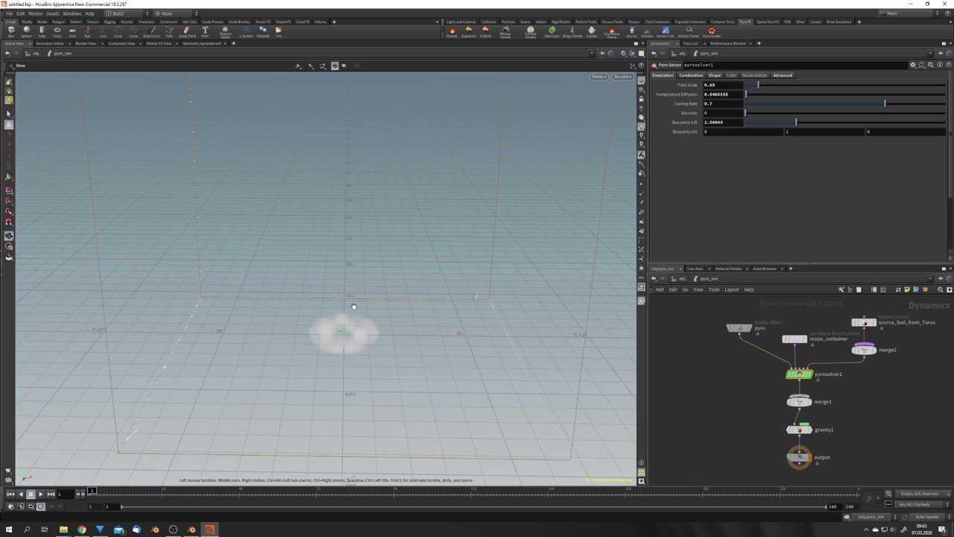
{"action": "left_click_drag", "start_coordinate": [353, 306], "coordinate": [330, 341]}
{"action": "key", "text": "Return"}
{"action": "key", "text": "Up"}
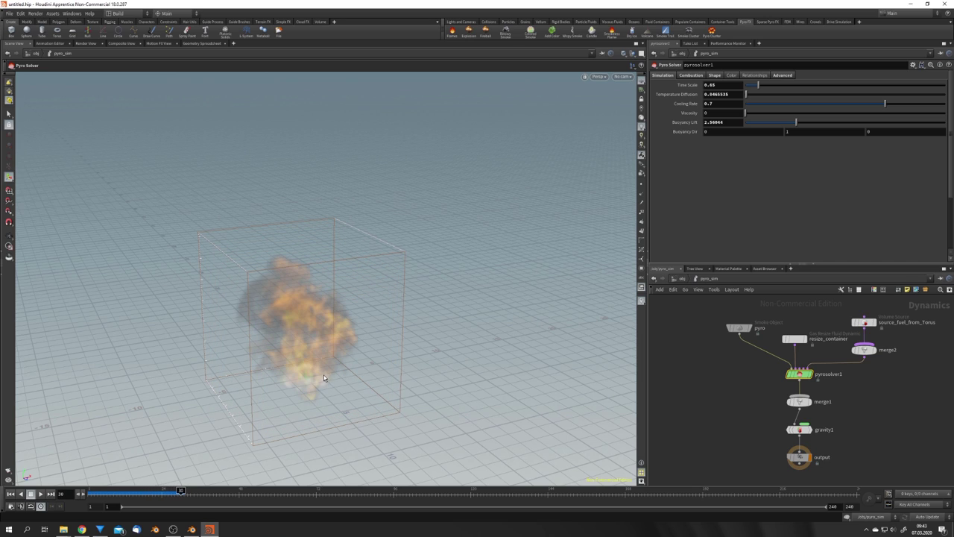
{"action": "left_click_drag", "start_coordinate": [321, 370], "coordinate": [328, 340], "text": "alt"}
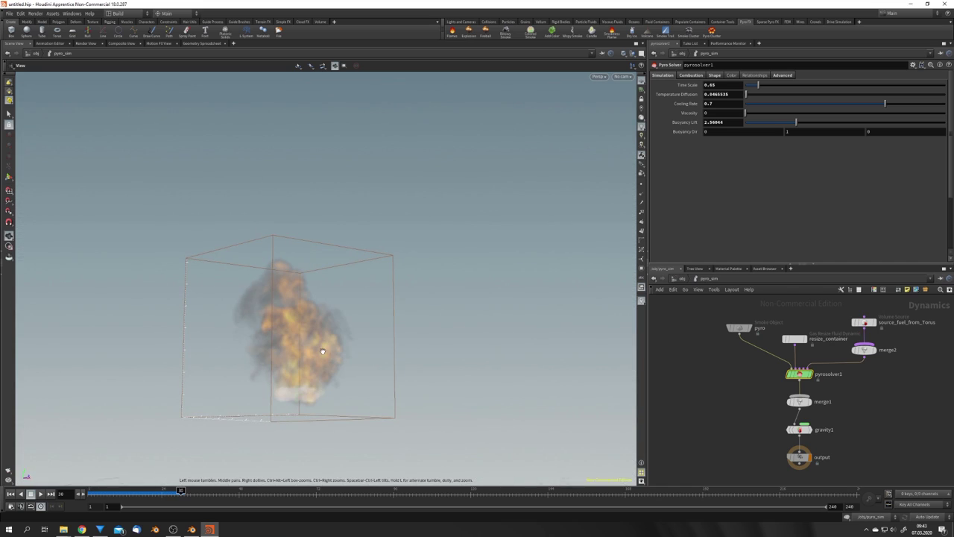
Inspect the tracking object and maximum bounds settings of the resize_container node
{"action": "middle_click_drag", "start_coordinate": [795, 341], "coordinate": [739, 348]}
{"action": "left_click", "coordinate": [739, 345]}
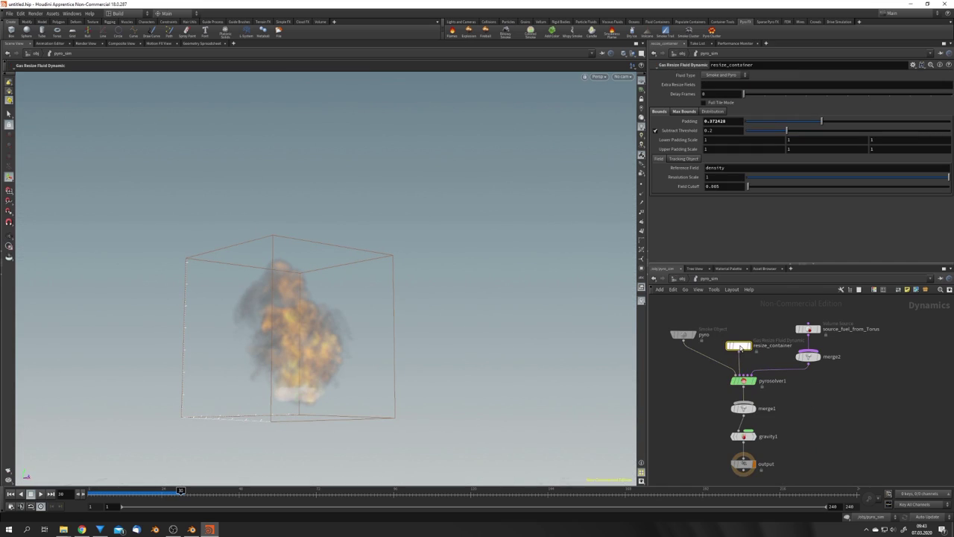
{"action": "left_click", "coordinate": [684, 158]}
{"action": "left_click", "coordinate": [684, 111]}
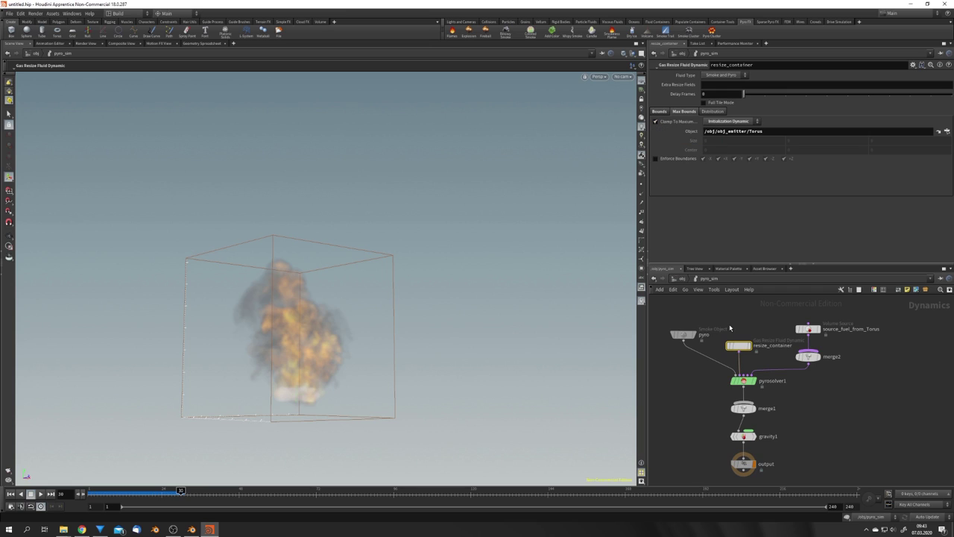
{"action": "left_click_drag", "start_coordinate": [738, 346], "coordinate": [743, 337]}
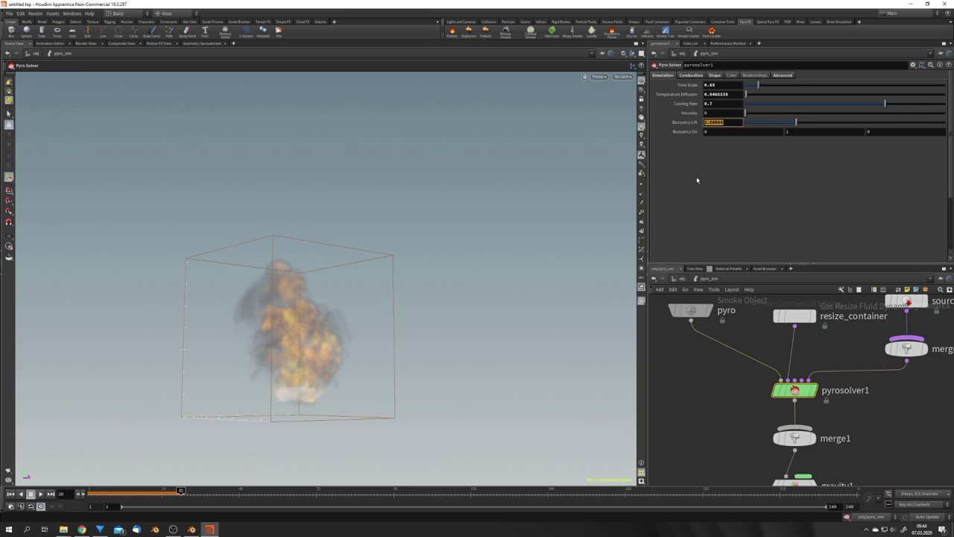
Set the Buoyancy Lift of pyrosolver1 to 3
{"action": "type", "text": "3"}
{"action": "key", "text": "Return"}
{"action": "mouse_move", "coordinate": [678, 122]}
{"action": "scroll", "coordinate": [754, 361], "scroll_direction": "down", "scroll_amount": 5}
{"action": "scroll", "coordinate": [754, 361], "scroll_direction": "up", "scroll_amount": 4}
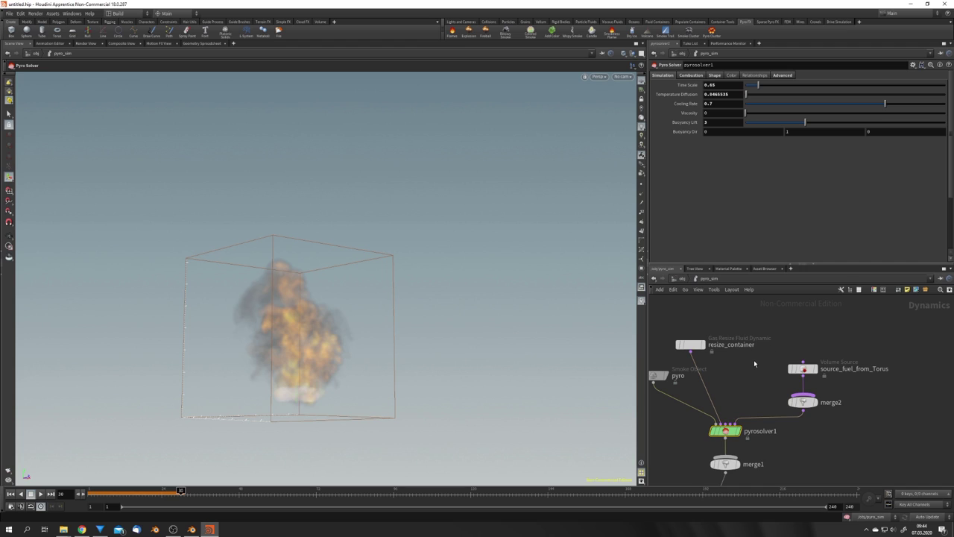
Add a Gas Vortex Confinement node and connect it to an input of pyrosolver1
{"action": "key", "text": "Tab"}
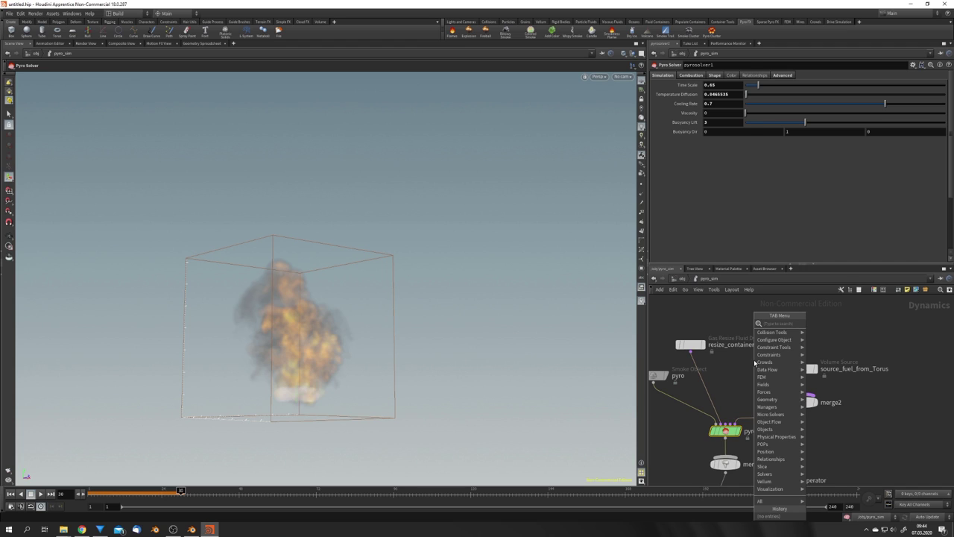
{"action": "type", "text": "vort"}
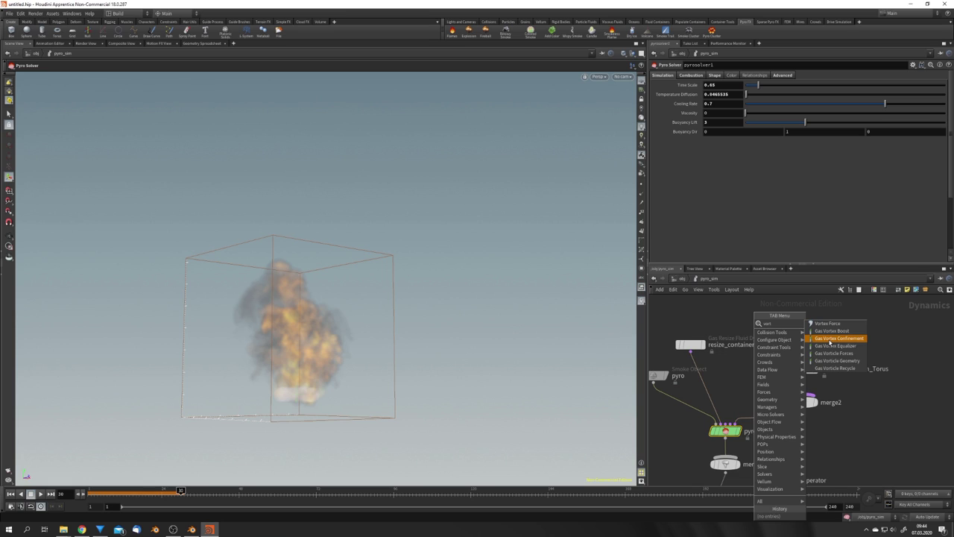
{"action": "left_click", "coordinate": [828, 340]}
{"action": "left_click", "coordinate": [786, 343]}
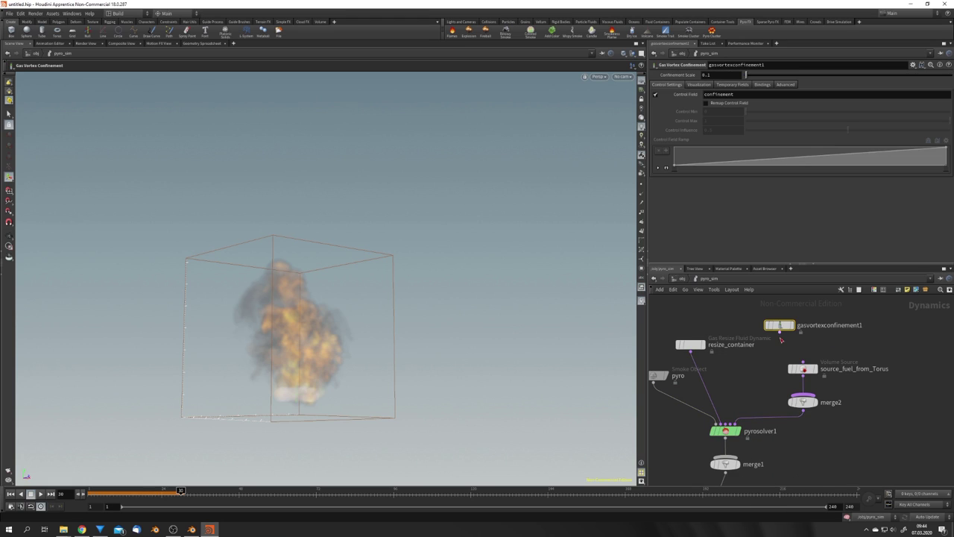
{"action": "left_click_drag", "start_coordinate": [779, 332], "coordinate": [728, 425]}
Try placing a box inside the fireball, raised by about 3.38 units, as a possible collision object, and delete it
{"action": "key", "text": "Escape"}
{"action": "left_click_drag", "start_coordinate": [330, 315], "coordinate": [288, 363]}
{"action": "key", "text": "Return"}
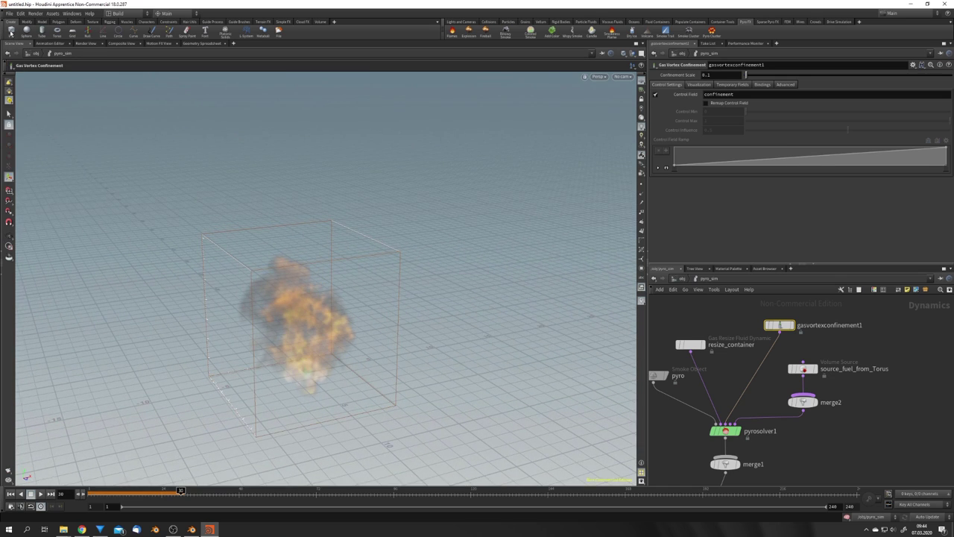
{"action": "key", "text": "Escape"}
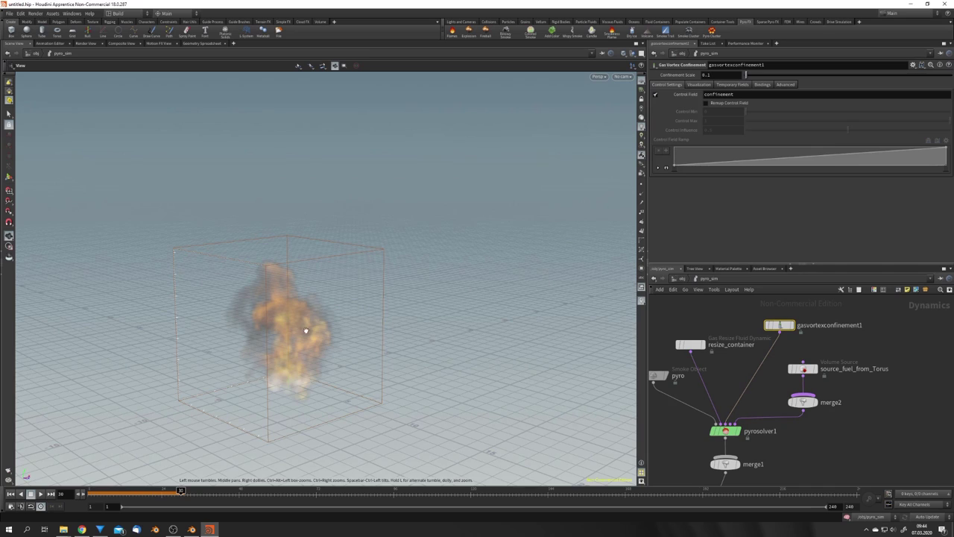
{"action": "left_click_drag", "start_coordinate": [305, 330], "coordinate": [335, 301]}
{"action": "key", "text": "Return"}
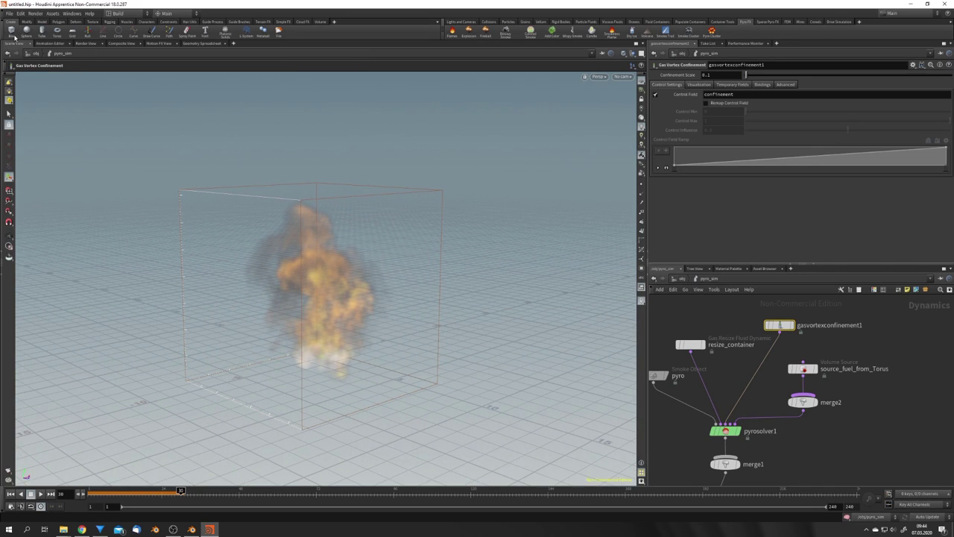
{"action": "left_click", "coordinate": [12, 35]}
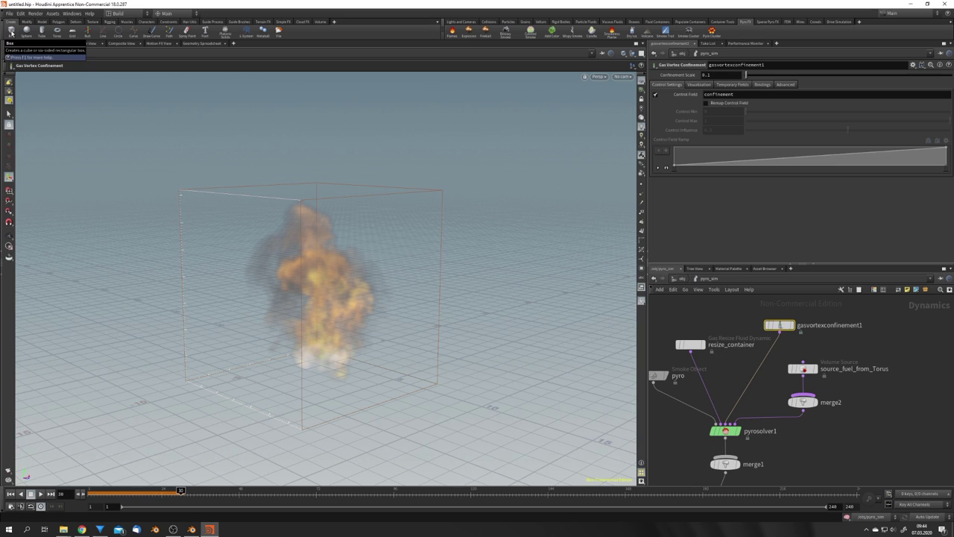
{"action": "left_click", "coordinate": [304, 315]}
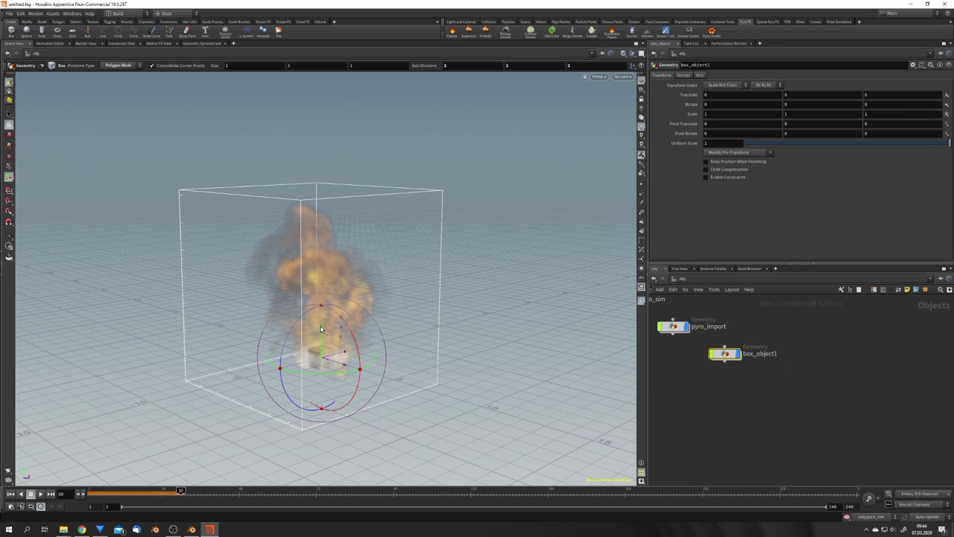
{"action": "left_click_drag", "start_coordinate": [322, 333], "coordinate": [324, 261]}
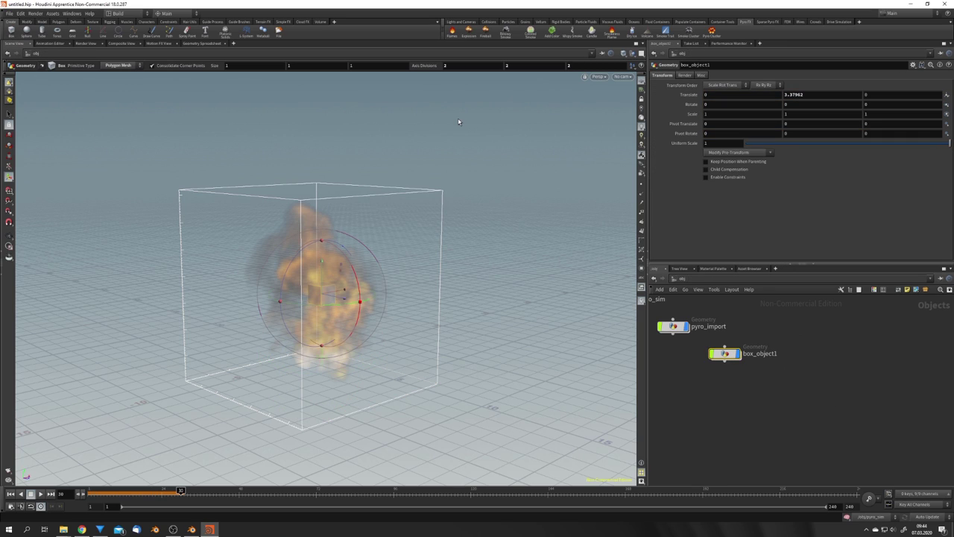
{"action": "left_click", "coordinate": [488, 21]}
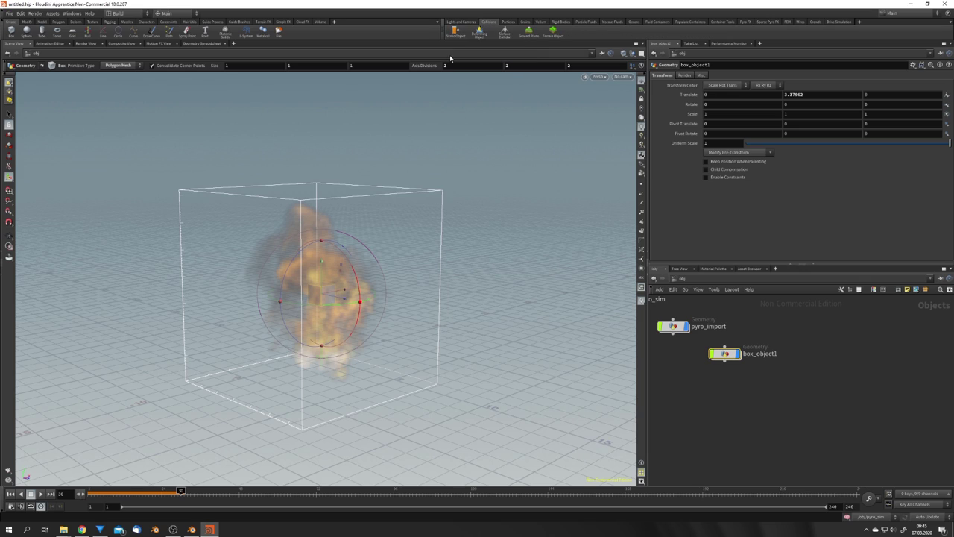
{"action": "mouse_move", "coordinate": [723, 354]}
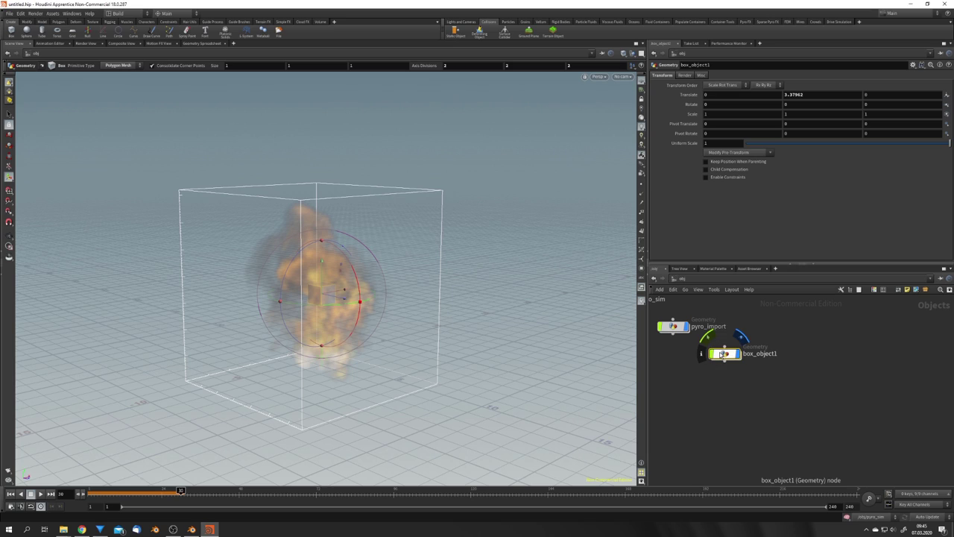
{"action": "key", "text": "Delete"}
Open the pyro_import geometry network and add a Convert VDB node below import_pyrofields
{"action": "middle_click_drag", "start_coordinate": [657, 350], "coordinate": [761, 408]}
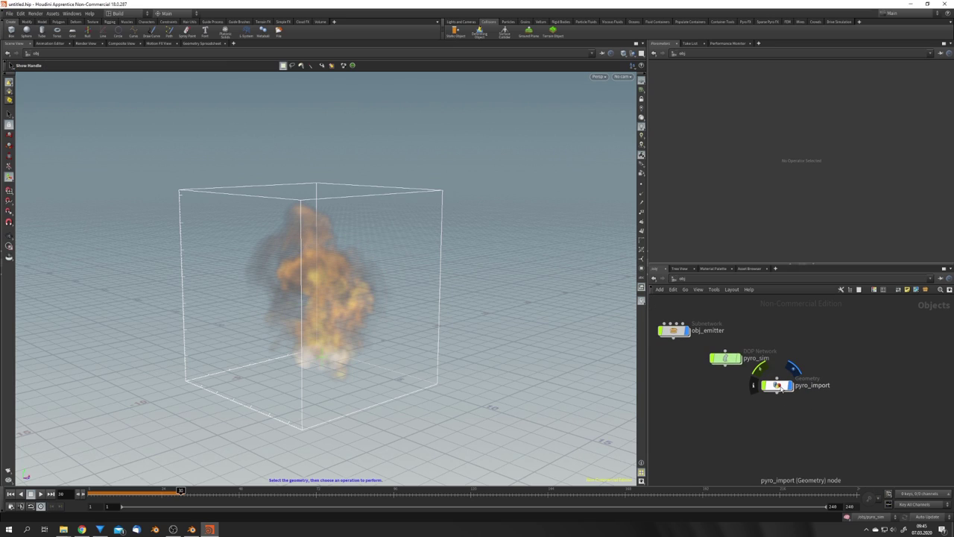
{"action": "left_click", "coordinate": [779, 386]}
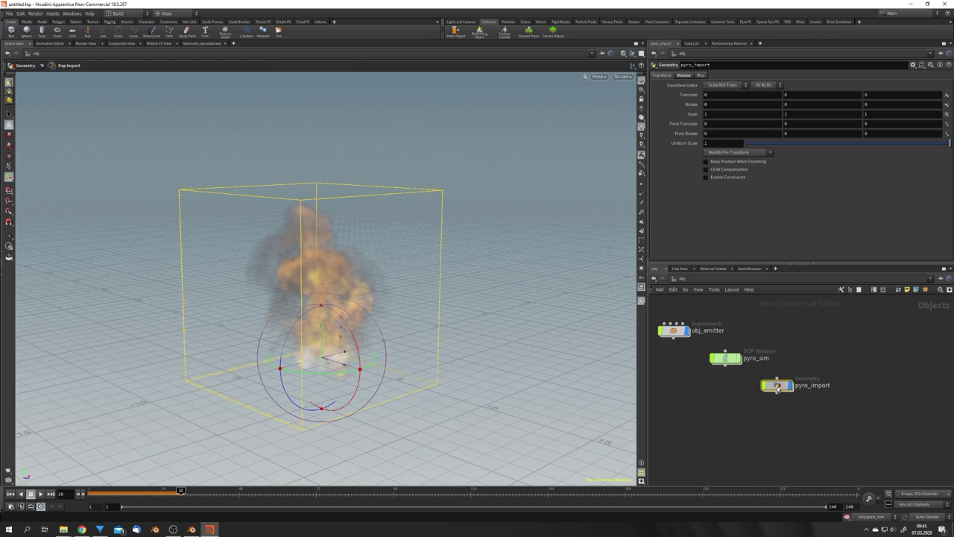
{"action": "double_click", "coordinate": [776, 385]}
{"action": "left_click_drag", "start_coordinate": [766, 357], "coordinate": [711, 340]}
{"action": "key", "text": "Tab"}
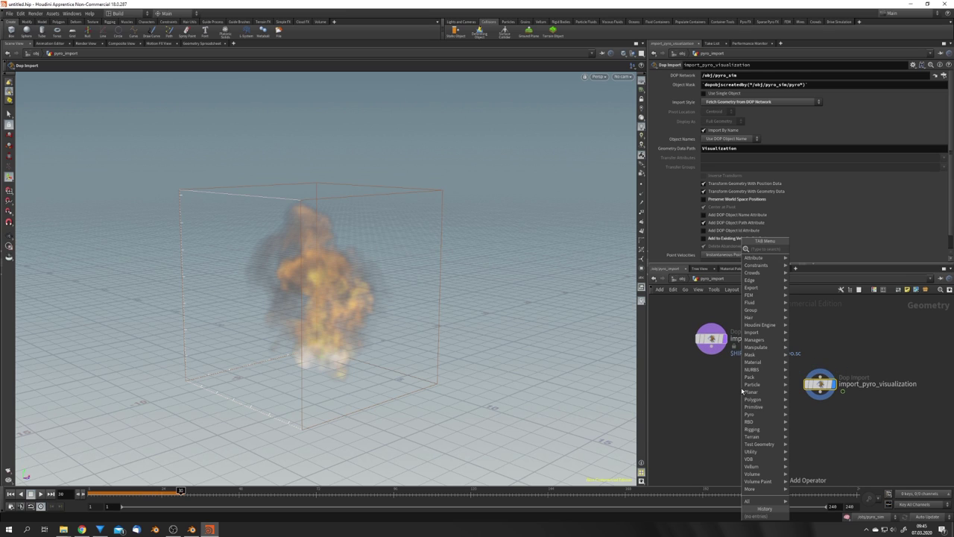
{"action": "type", "text": "conv"}
{"action": "key", "text": "Down"}
{"action": "key", "text": "Down"}
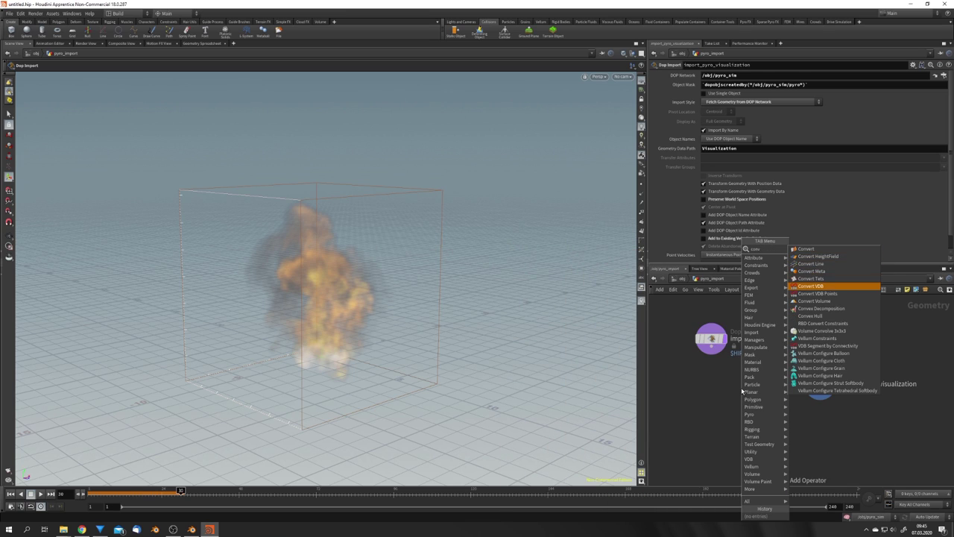
{"action": "key", "text": "Return"}
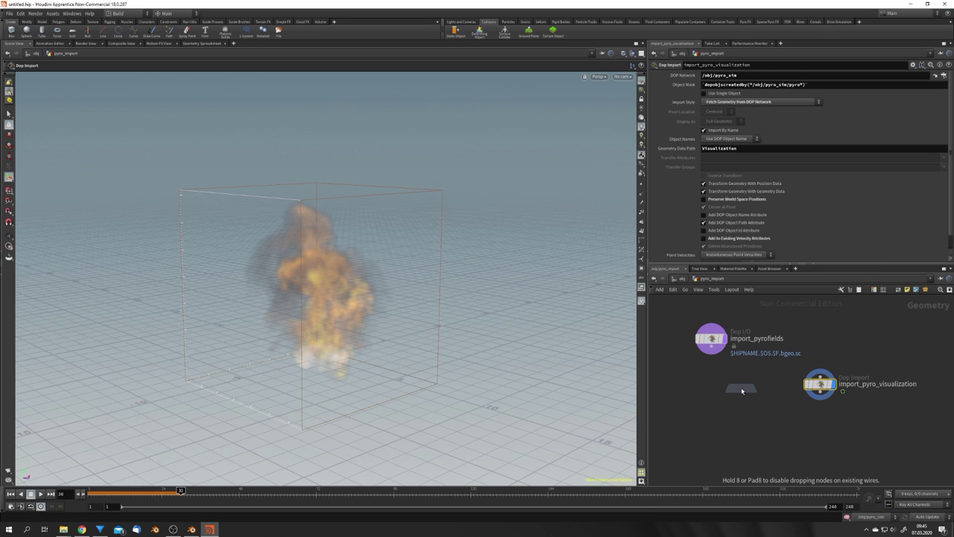
{"action": "left_click", "coordinate": [714, 377]}
Add a File Cache node below convertvdb1
{"action": "key", "text": "Tab"}
{"action": "key", "text": "Escape"}
{"action": "key", "text": "Tab"}
{"action": "type", "text": "volume vis"}
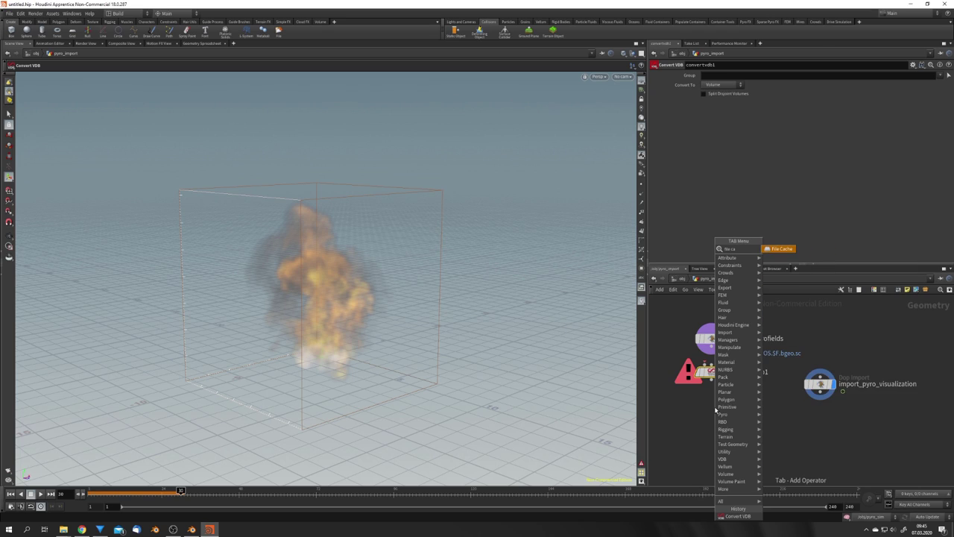
{"action": "key", "text": "Return"}
{"action": "left_click", "coordinate": [705, 404]}
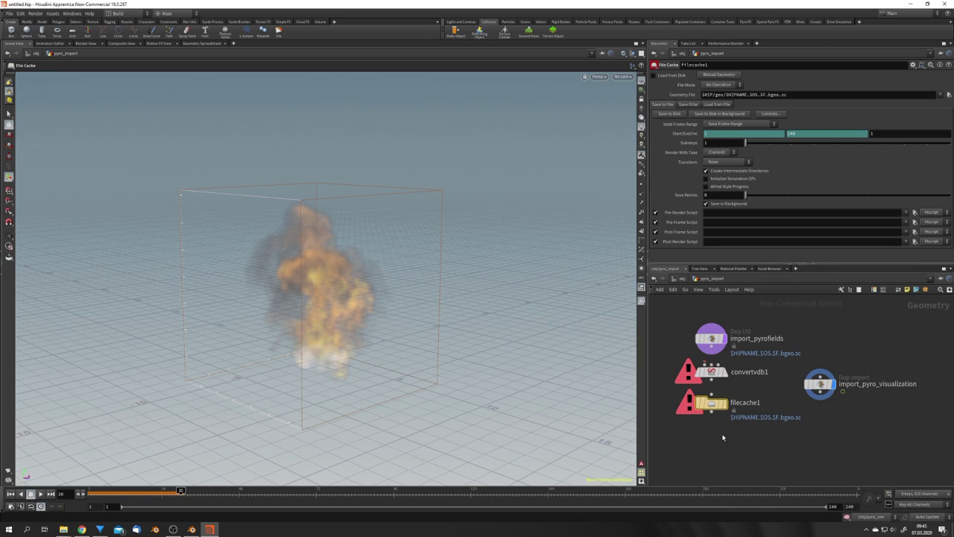
Wire import_pyrofields into convertvdb1 and convertvdb1 into filecache1
{"action": "left_click_drag", "start_coordinate": [712, 347], "coordinate": [735, 345]}
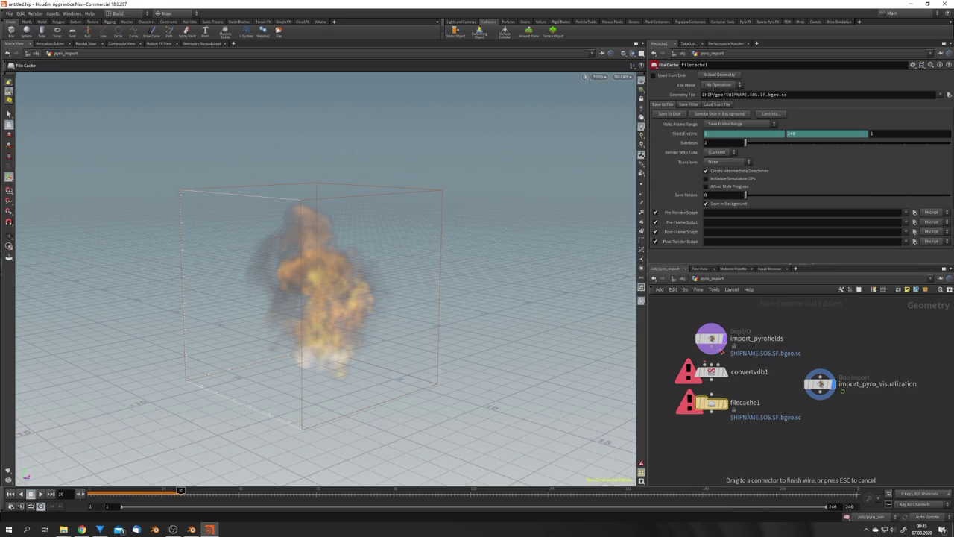
{"action": "left_click", "coordinate": [712, 363]}
{"action": "left_click", "coordinate": [711, 378]}
{"action": "left_click", "coordinate": [715, 395]}
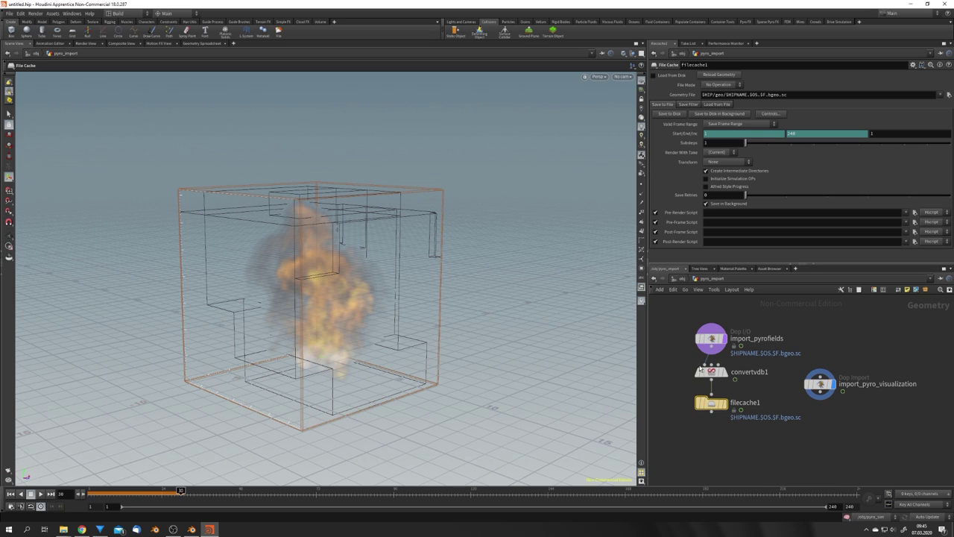
Restrict convertvdb1's group to the density, fuel, heat and temperature fields and set its Convert To option to VDB
{"action": "left_click", "coordinate": [712, 373]}
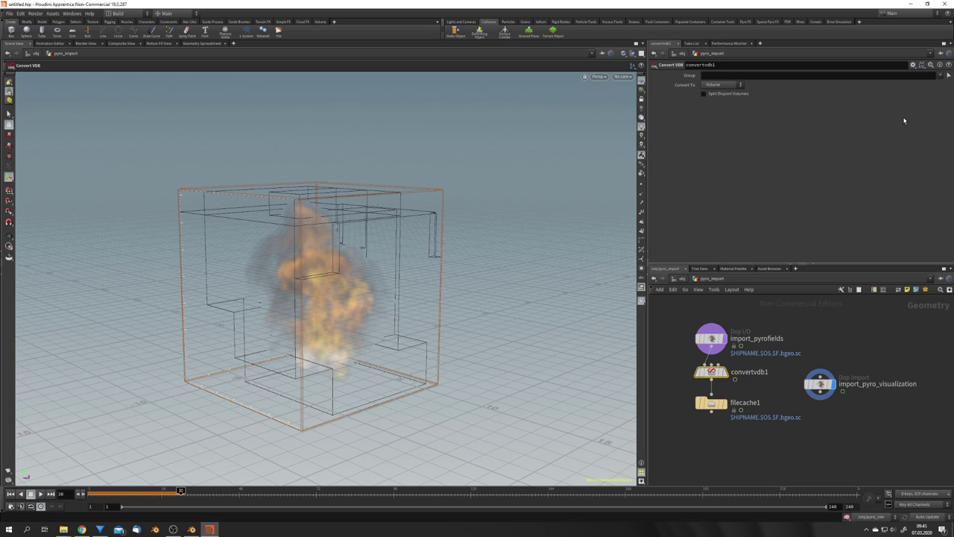
{"action": "left_click", "coordinate": [947, 77]}
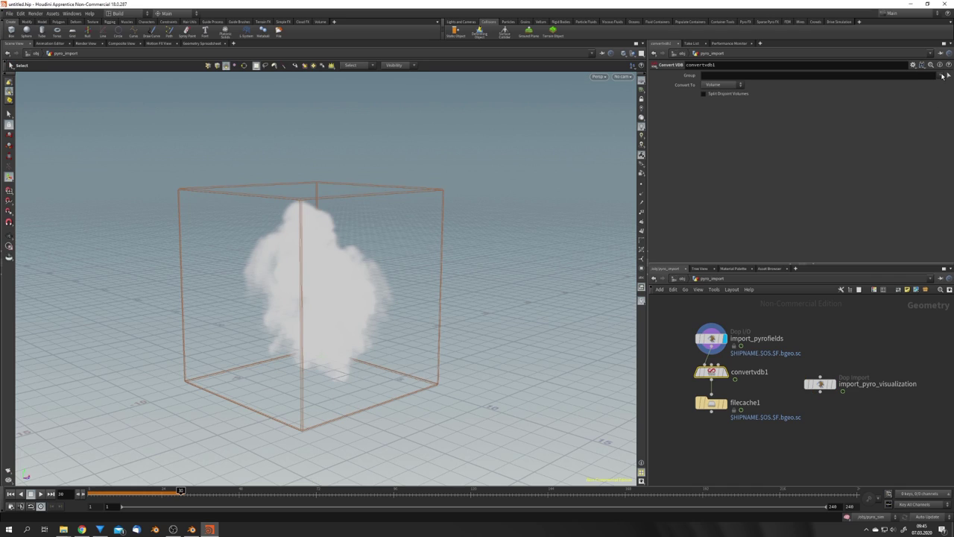
{"action": "left_click", "coordinate": [940, 76]}
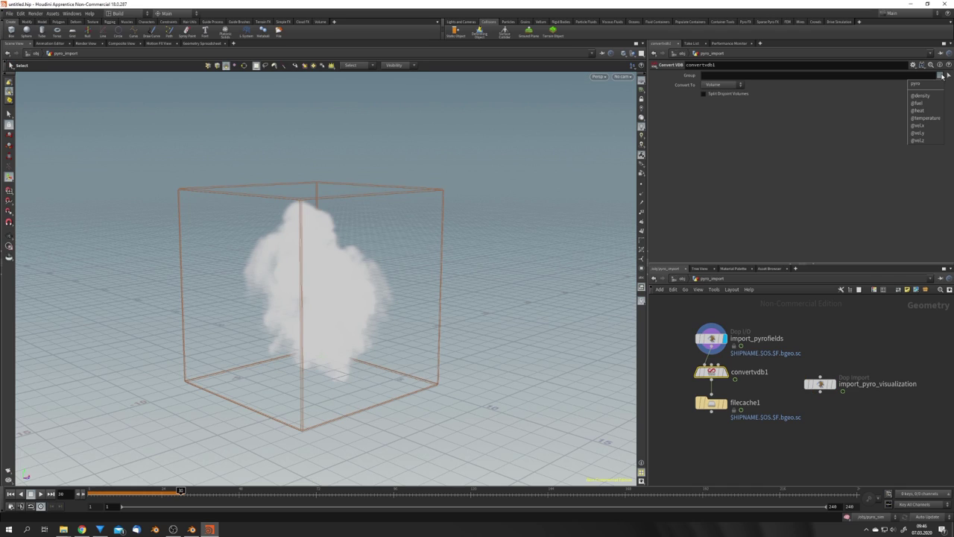
{"action": "left_click", "coordinate": [921, 96]}
{"action": "left_click", "coordinate": [941, 76]}
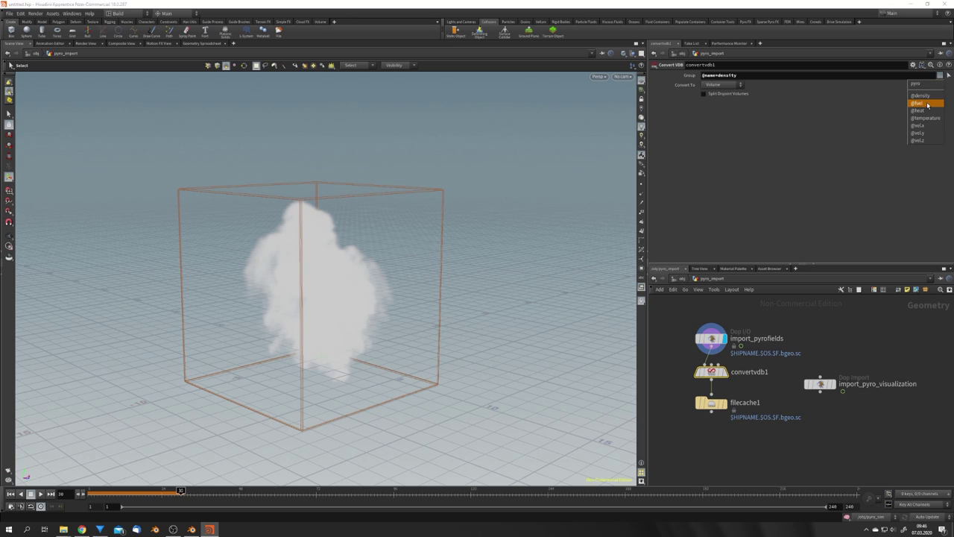
{"action": "left_click", "coordinate": [927, 104]}
{"action": "left_click", "coordinate": [941, 76]}
{"action": "left_click", "coordinate": [920, 110]}
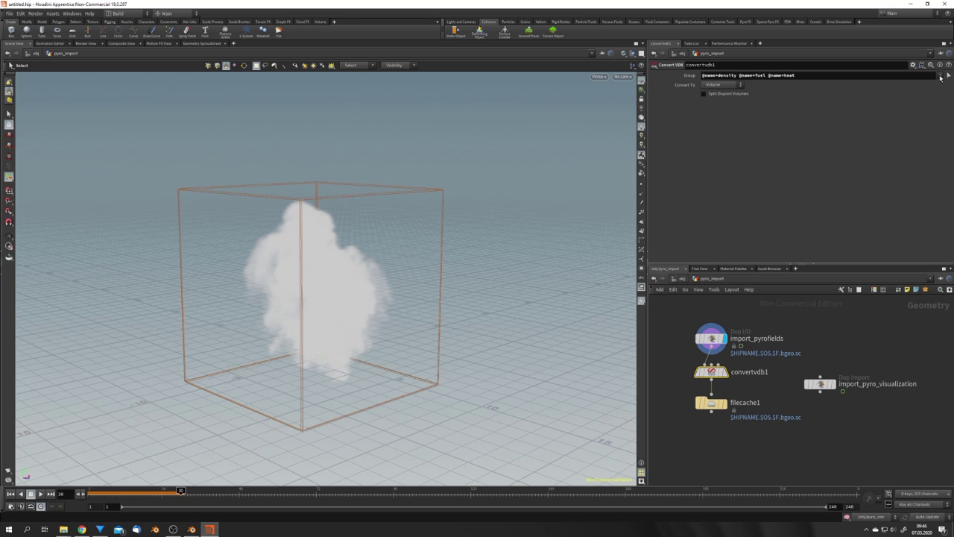
{"action": "left_click", "coordinate": [940, 77]}
{"action": "left_click", "coordinate": [898, 118]}
{"action": "left_click", "coordinate": [737, 88]}
{"action": "left_click", "coordinate": [716, 101]}
Set filecache1's geometry file to pyro_cache_$F4.vdb in the Desktop/cacheTest folder and the timeline's end frame to 100
{"action": "left_click", "coordinate": [711, 403]}
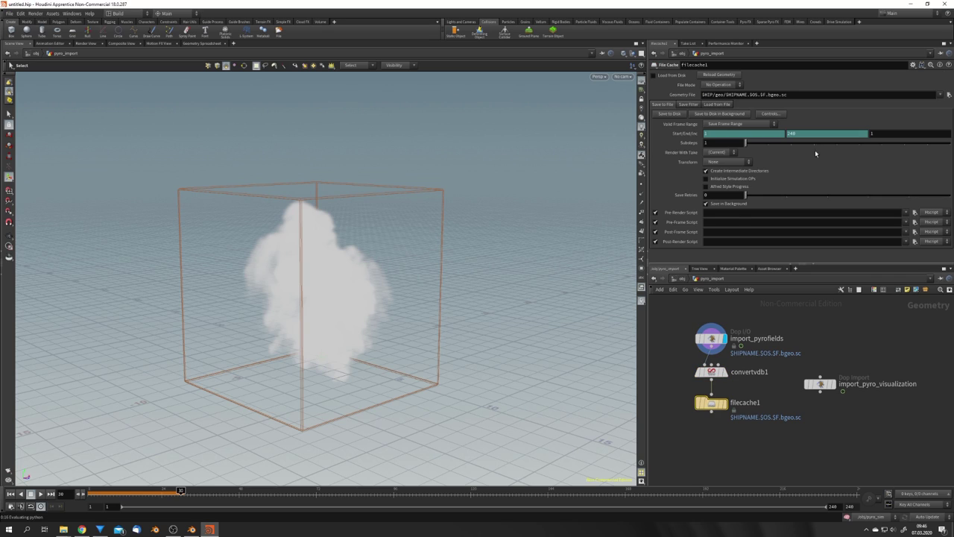
{"action": "left_click", "coordinate": [949, 94]}
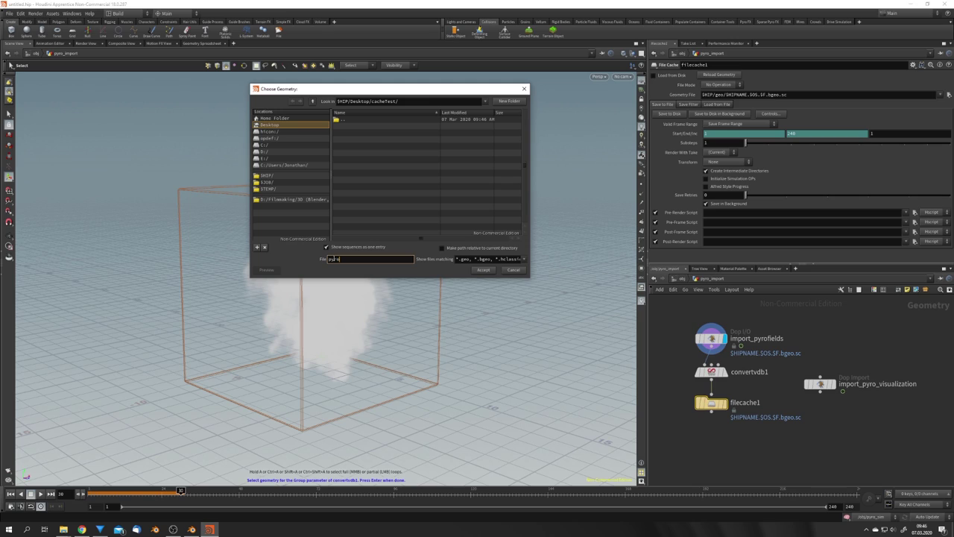
{"action": "type", "text": "pyro_cache_$F4"}
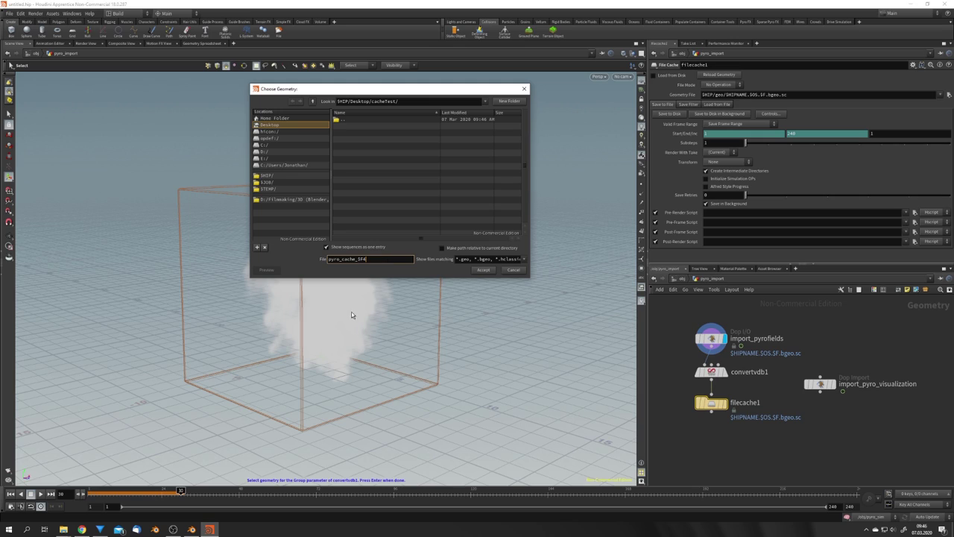
{"action": "left_click_drag", "start_coordinate": [358, 259], "coordinate": [313, 260]}
{"action": "left_click", "coordinate": [360, 258]}
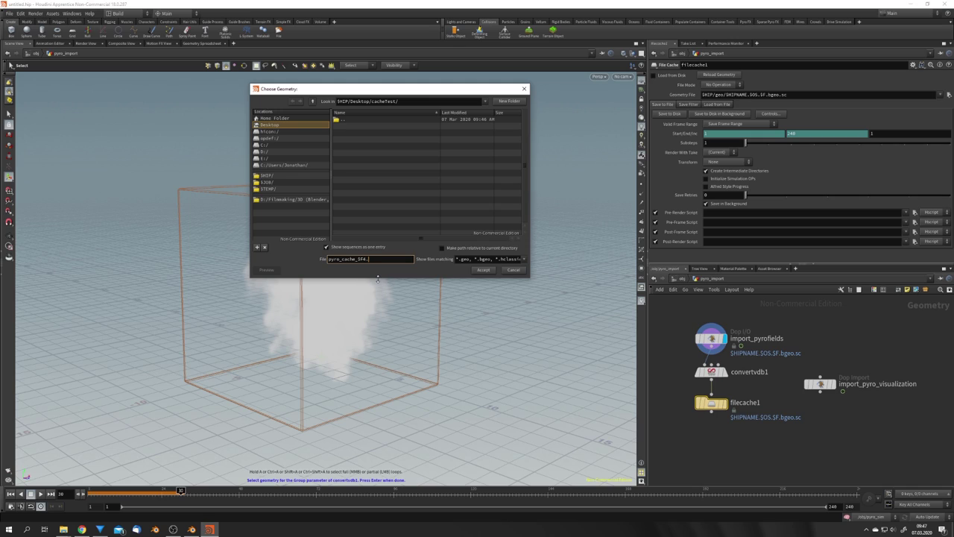
{"action": "left_click", "coordinate": [483, 271]}
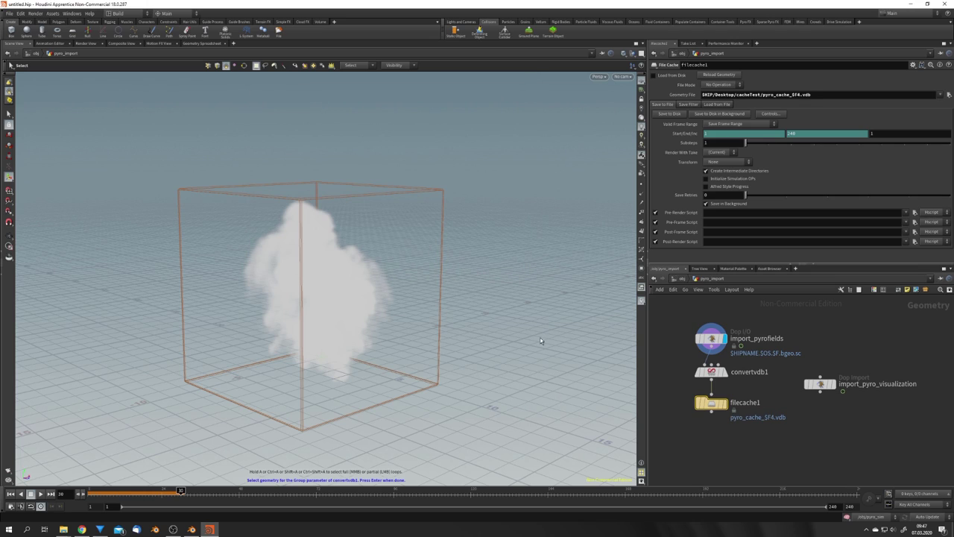
{"action": "left_click", "coordinate": [850, 506]}
{"action": "key", "text": "Return"}
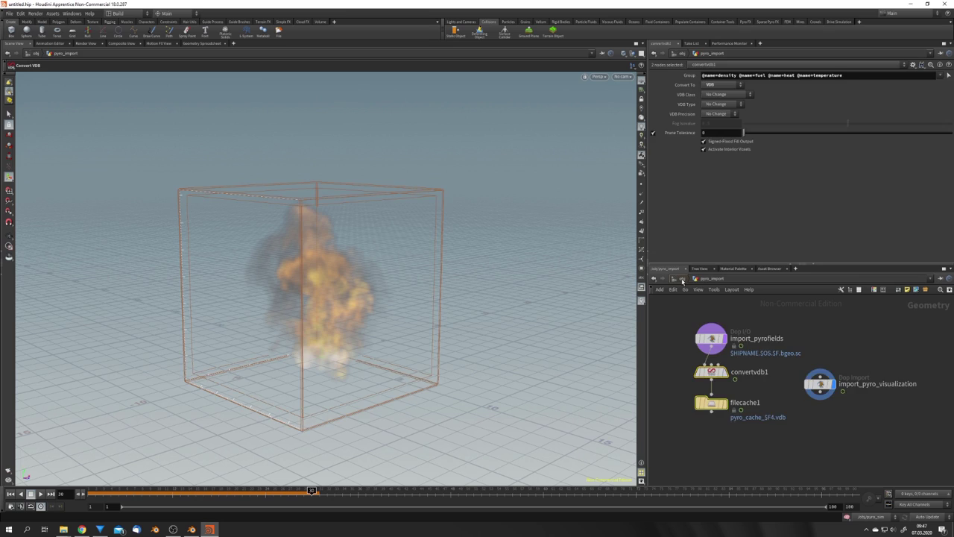
Set the Division Size of the pyro smoke object in pyro_sim to 0.02
{"action": "left_click", "coordinate": [682, 279]}
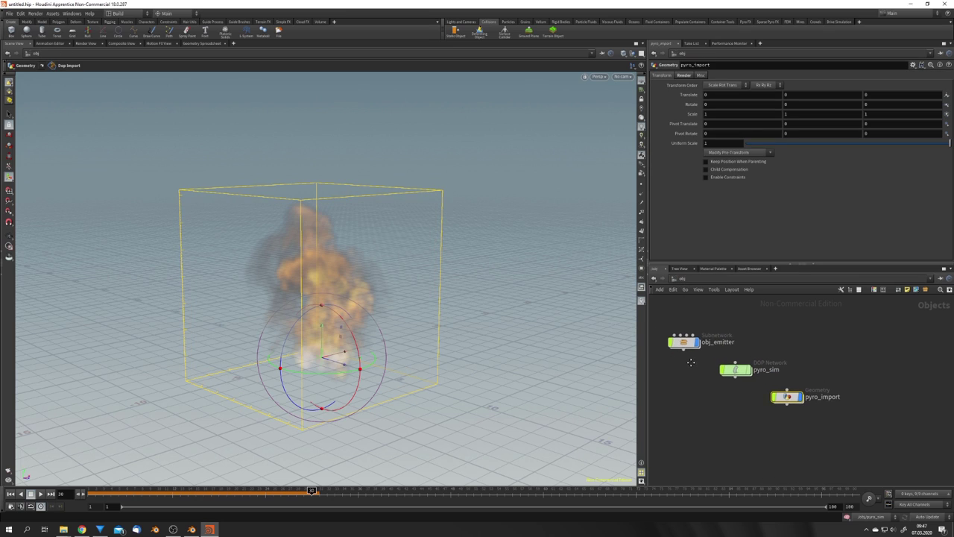
{"action": "double_click", "coordinate": [743, 377]}
{"action": "middle_click_drag", "start_coordinate": [697, 372], "coordinate": [790, 349]}
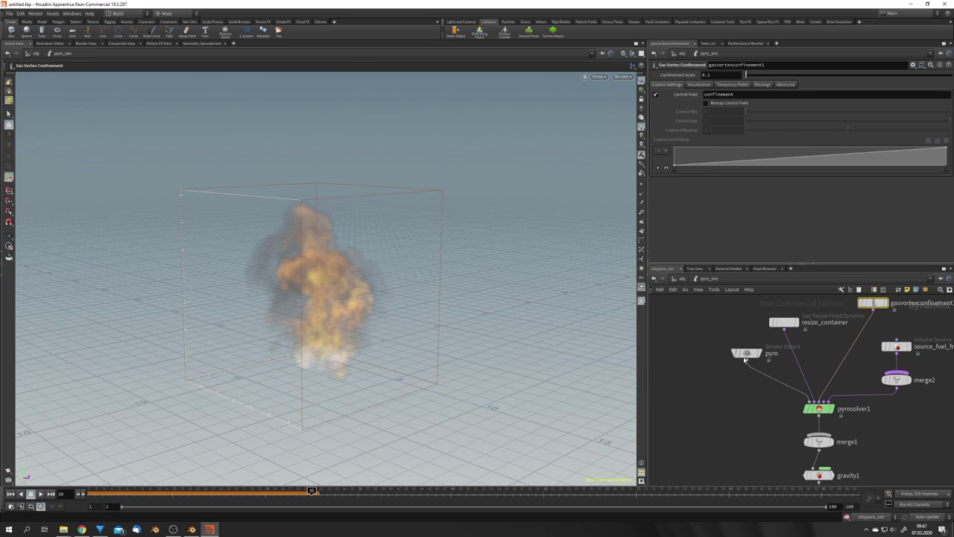
{"action": "left_click", "coordinate": [747, 353]}
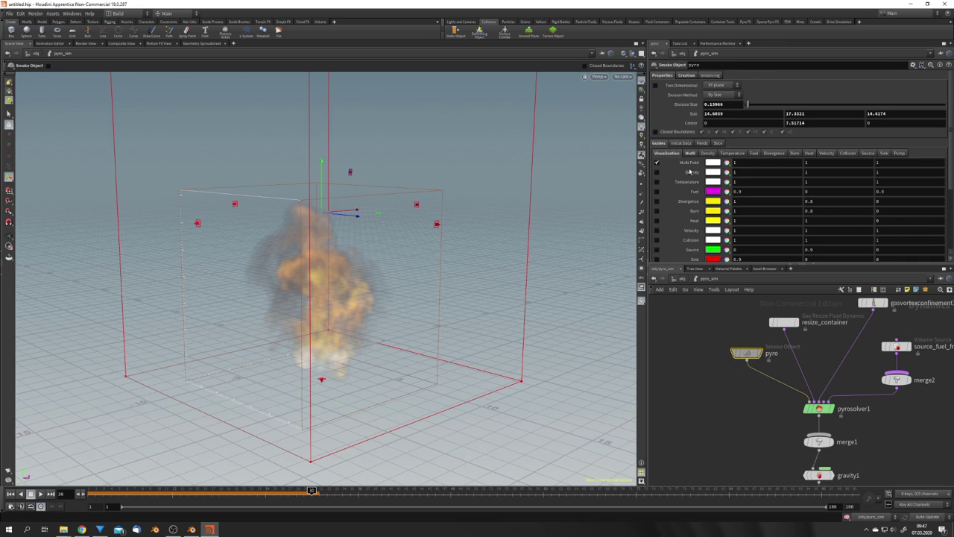
{"action": "left_click_drag", "start_coordinate": [724, 103], "coordinate": [709, 104]}
{"action": "type", "text": "02"}
{"action": "key", "text": "Return"}
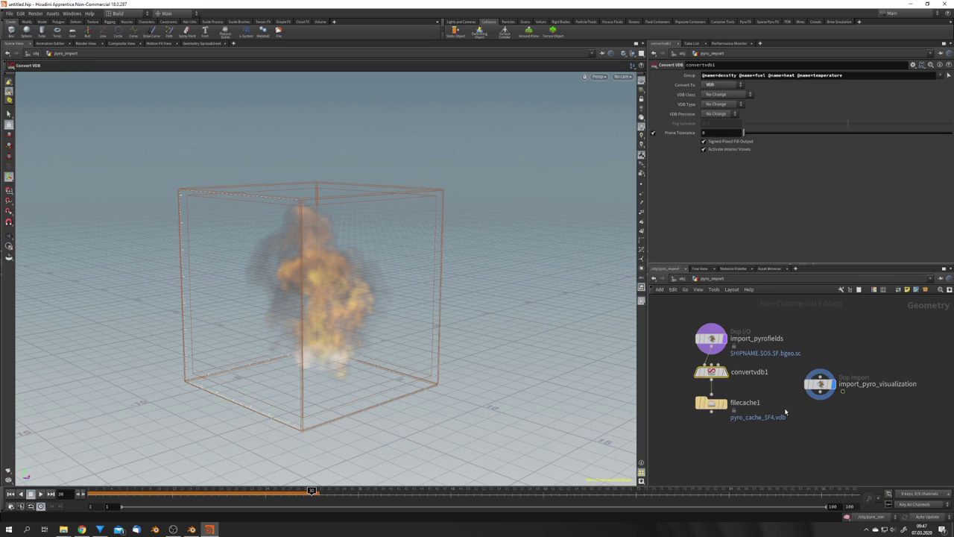
Save the VDB sequence from filecache1 in pyro_import to disk
{"action": "left_click", "coordinate": [711, 404]}
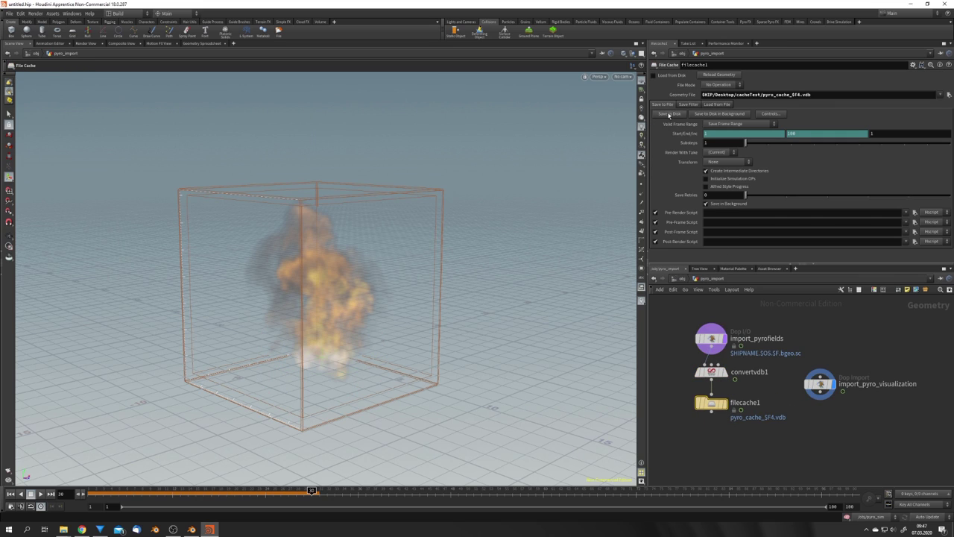
{"action": "left_click", "coordinate": [669, 114]}
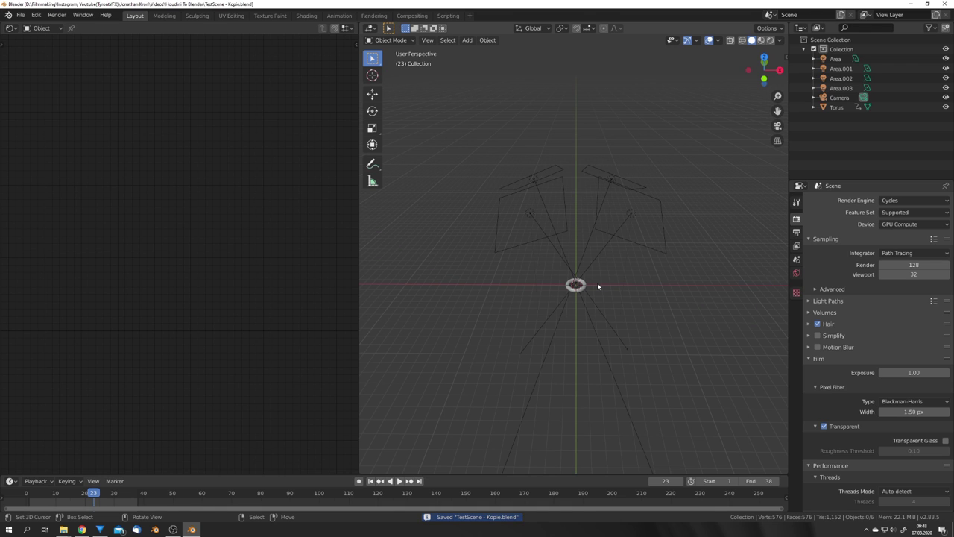
{"action": "middle_click_drag", "start_coordinate": [597, 286], "coordinate": [582, 300]}
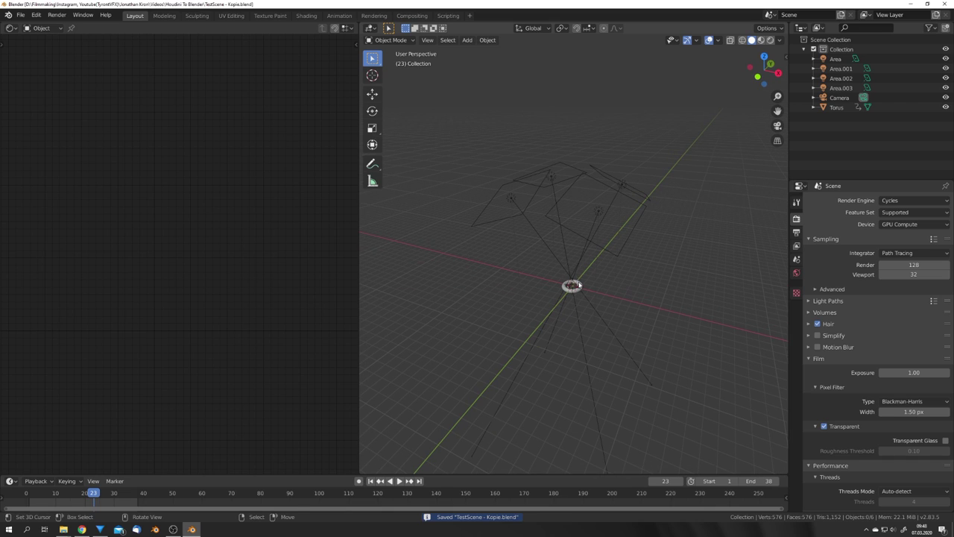
Preview the torus scene in Blender with rendered viewport shading and return to solid shading
{"action": "key", "text": "z"}
{"action": "left_click", "coordinate": [587, 262]}
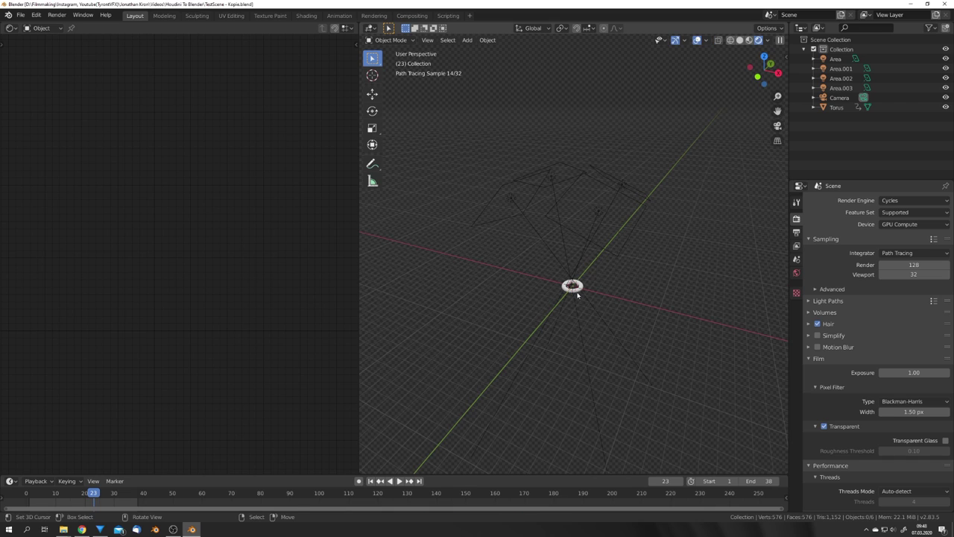
{"action": "middle_click_drag", "start_coordinate": [575, 293], "coordinate": [581, 305]}
{"action": "scroll", "coordinate": [585, 307], "scroll_direction": "up", "scroll_amount": 5}
{"action": "scroll", "coordinate": [585, 310], "scroll_direction": "down", "scroll_amount": 6}
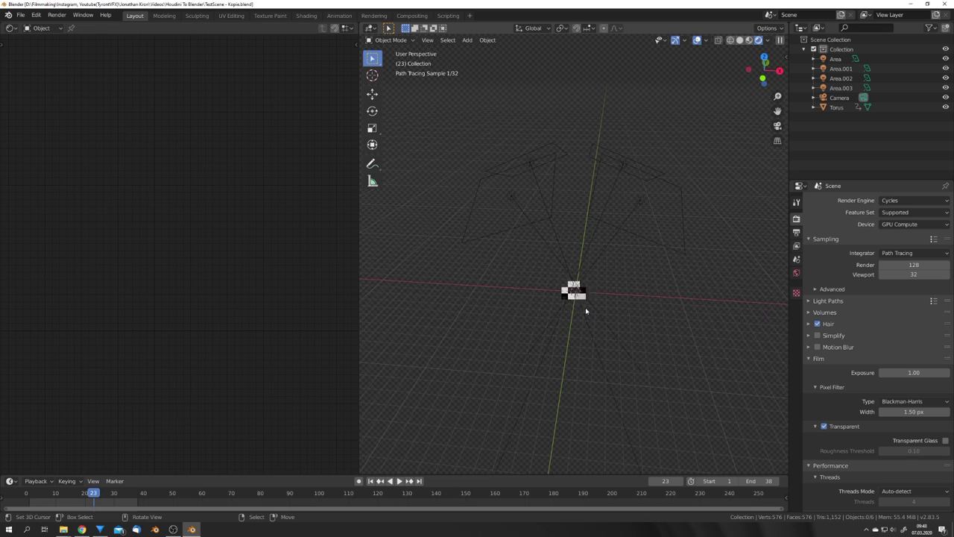
{"action": "scroll", "coordinate": [585, 312], "scroll_direction": "up", "scroll_amount": 2}
{"action": "middle_click_drag", "start_coordinate": [577, 319], "coordinate": [564, 313]}
{"action": "key", "text": "z"}
{"action": "left_click", "coordinate": [618, 315]}
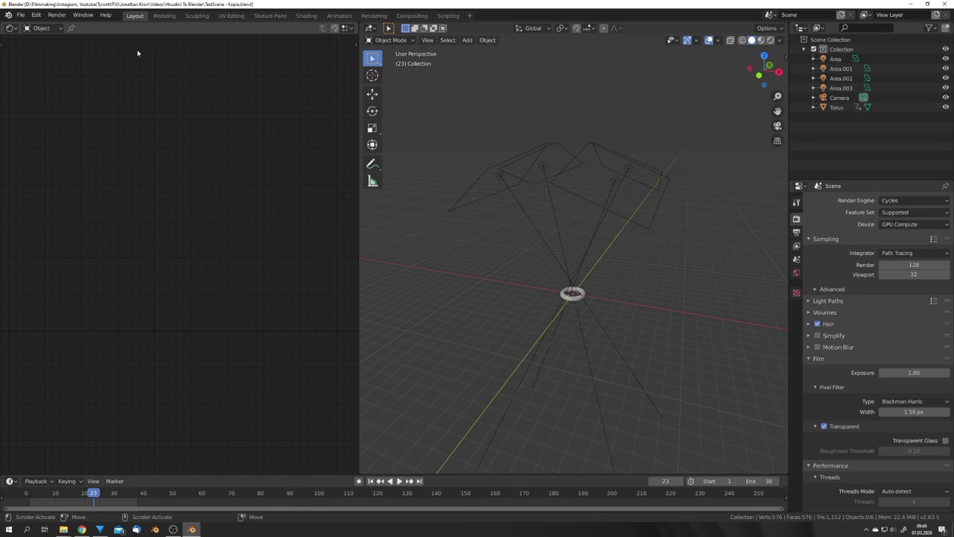
Import the complete OpenVDB sequence pyro_0001.vdb to pyro_0038.vdb from the pyroCache folder as a volume
{"action": "key", "text": "shift+a"}
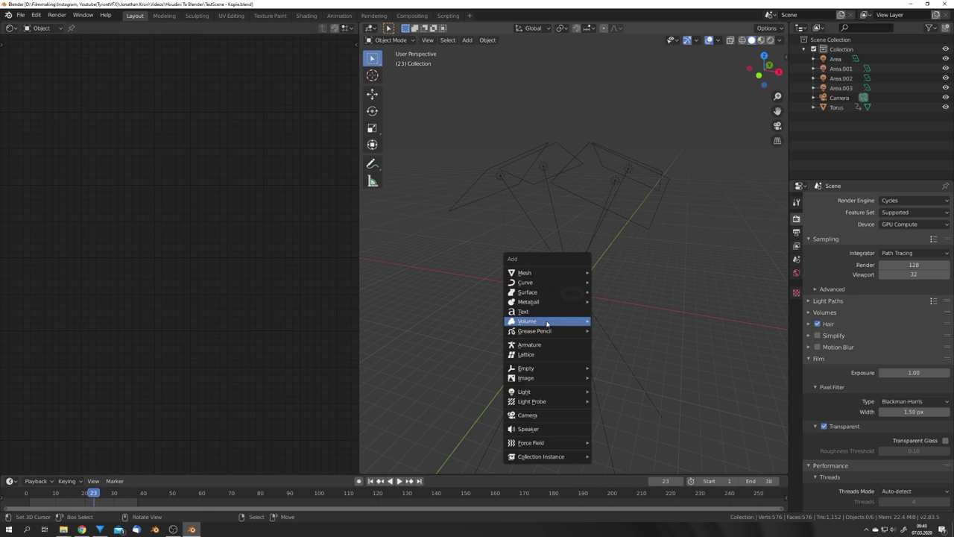
{"action": "mouse_move", "coordinate": [547, 322]}
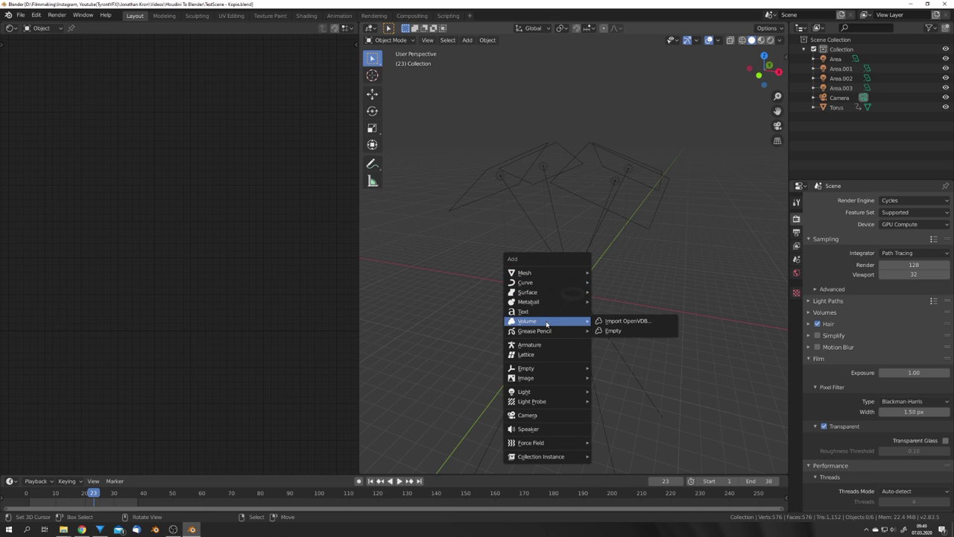
{"action": "left_click", "coordinate": [643, 321]}
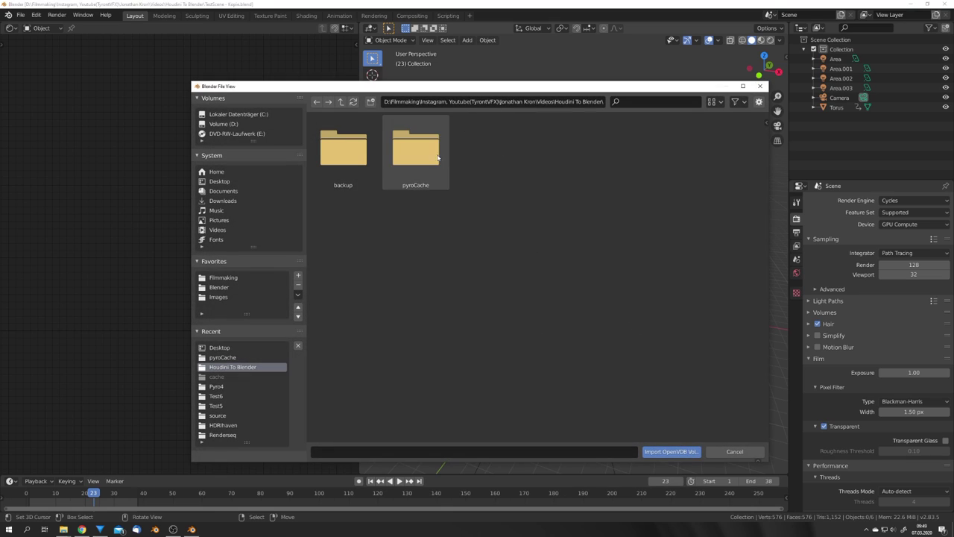
{"action": "double_click", "coordinate": [423, 149]}
{"action": "scroll", "coordinate": [670, 172], "scroll_direction": "down", "scroll_amount": 3}
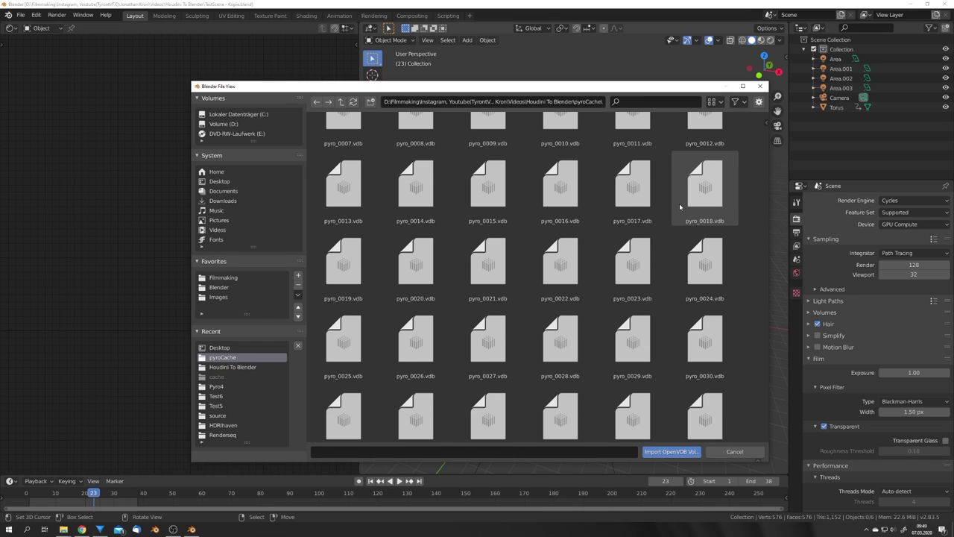
{"action": "scroll", "coordinate": [764, 171], "scroll_direction": "down", "scroll_amount": 2}
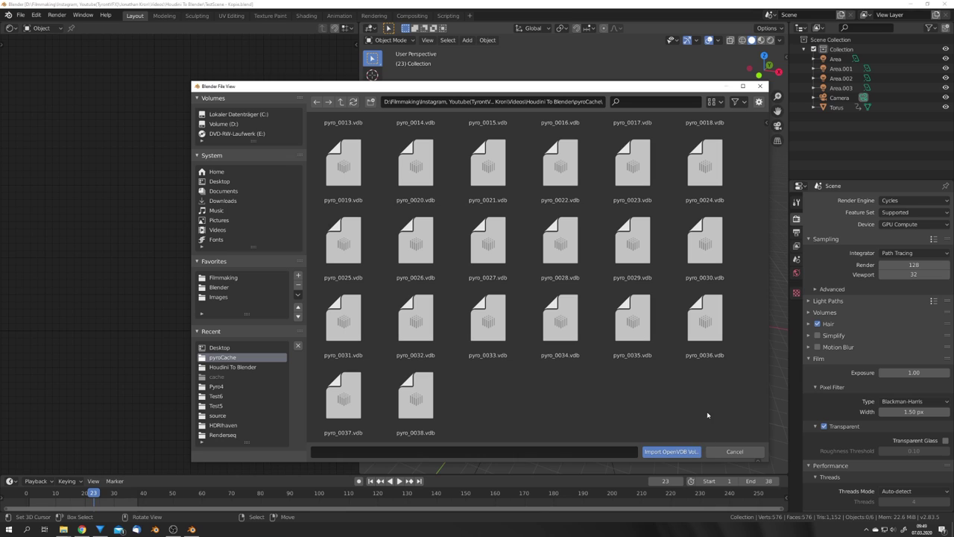
{"action": "key", "text": "a"}
{"action": "left_click", "coordinate": [671, 451]}
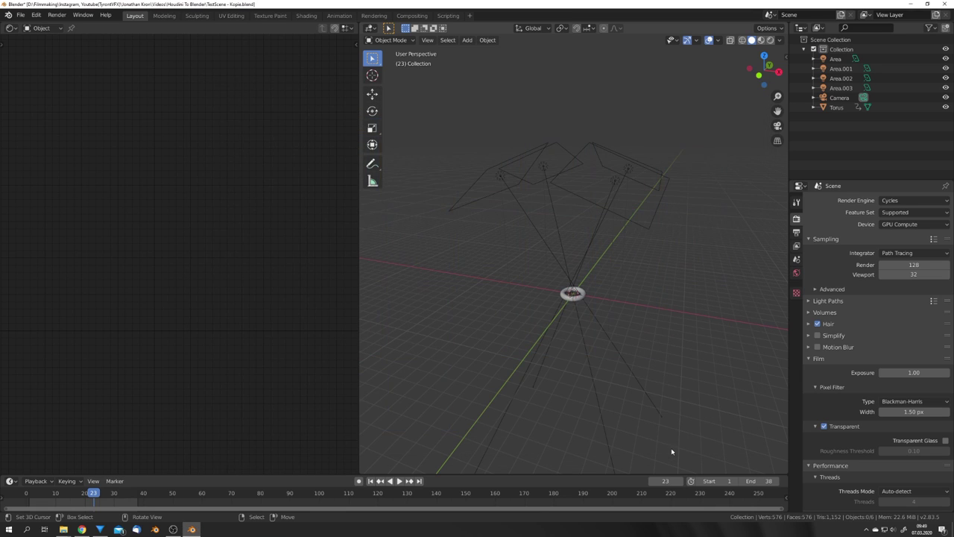
Rotate the imported pyro volume 90 degrees around the global X axis
{"action": "middle_click_drag", "start_coordinate": [602, 351], "coordinate": [572, 352]}
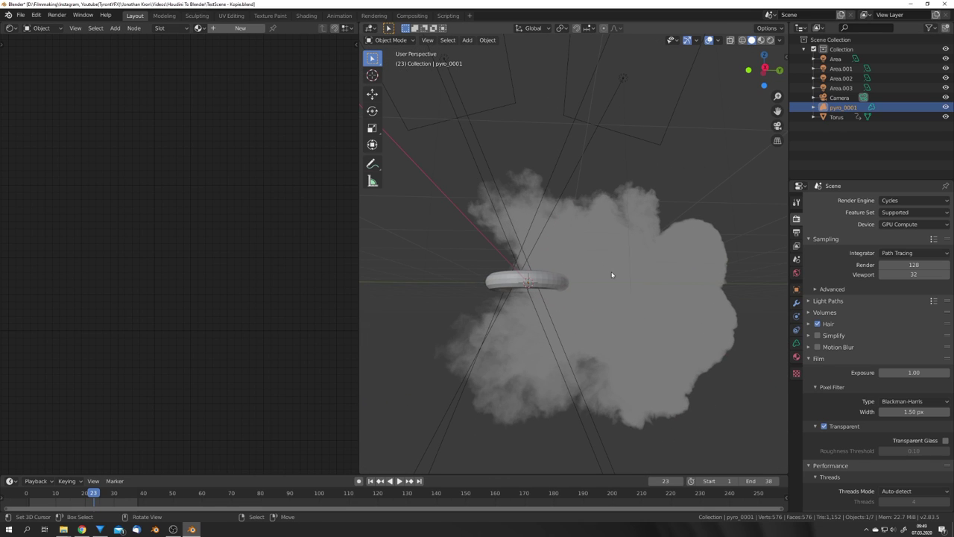
{"action": "key", "text": "r"}
{"action": "key", "text": "x"}
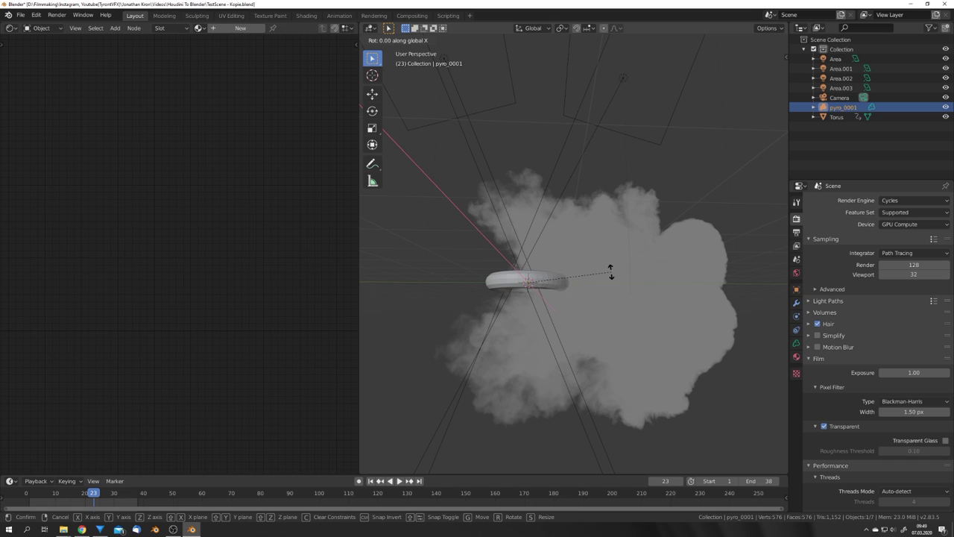
{"action": "type", "text": "90"}
{"action": "key", "text": "Return"}
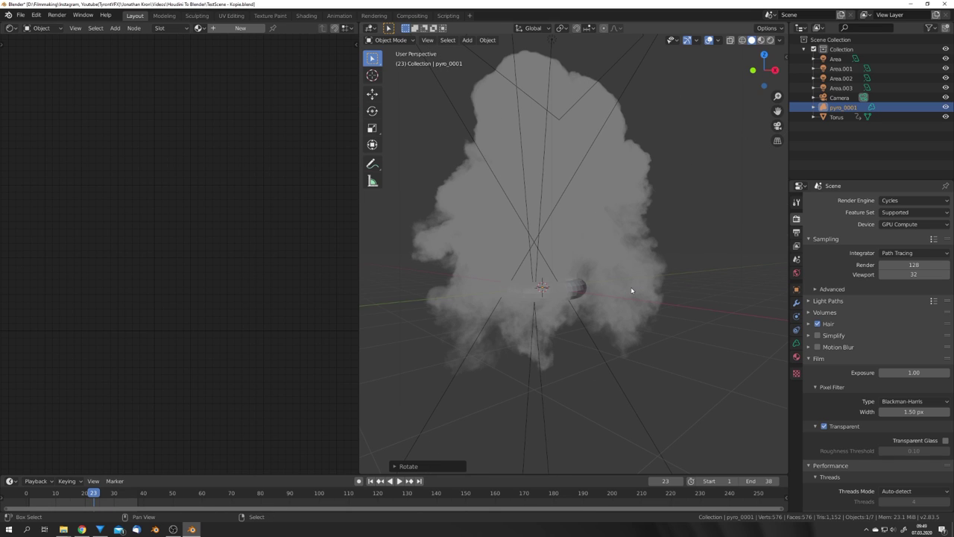
Step from frame 1 to frame 3 to compare the smoke volume with the torus up close
{"action": "key", "text": "shift+Left"}
{"action": "scroll", "coordinate": [581, 334], "scroll_direction": "up", "scroll_amount": 4}
{"action": "middle_click_drag", "start_coordinate": [571, 345], "coordinate": [580, 344]}
{"action": "key", "text": "Right"}
{"action": "key", "text": "Right"}
{"action": "scroll", "coordinate": [581, 337], "scroll_direction": "down", "scroll_amount": 4}
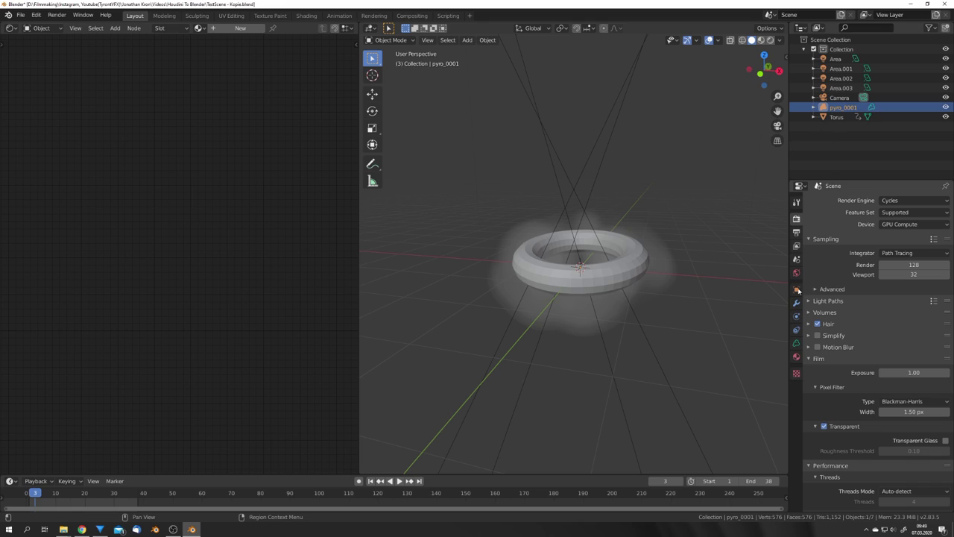
Reload the pyro volume's grids by re-entering its OpenVDB file path //pyroCache\pyro_0001.vdb in the volume data settings
{"action": "left_click", "coordinate": [796, 343]}
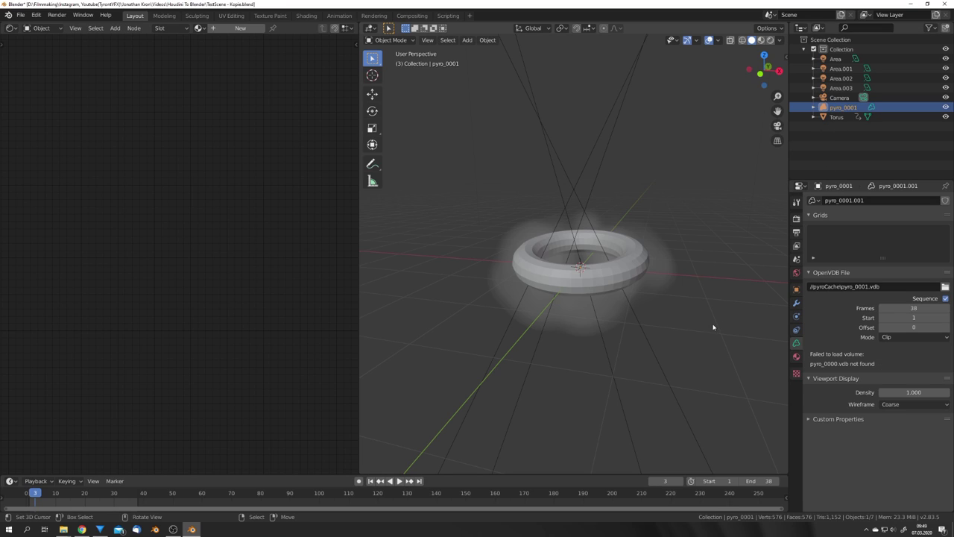
{"action": "middle_click_drag", "start_coordinate": [711, 326], "coordinate": [658, 316]}
{"action": "left_click", "coordinate": [888, 287]}
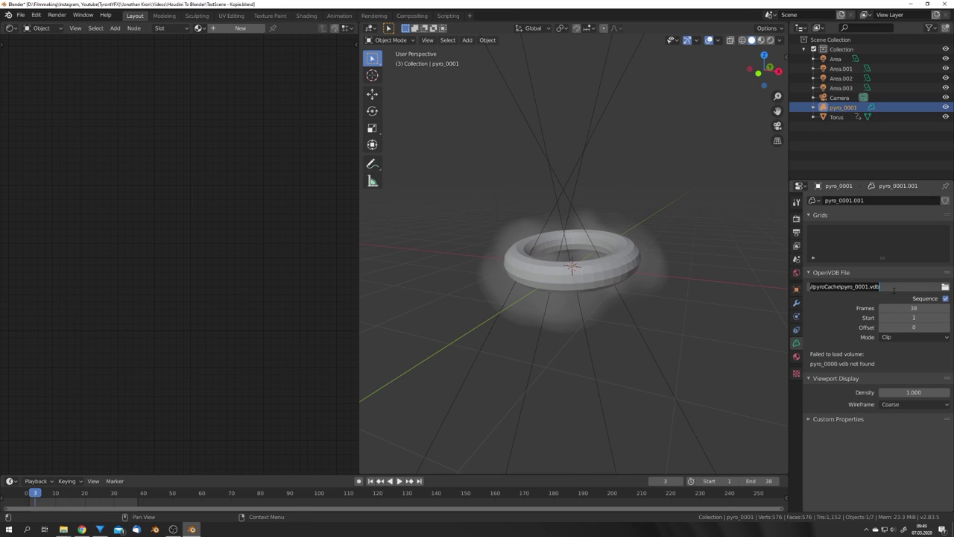
{"action": "left_click", "coordinate": [894, 289]}
{"action": "key", "text": "Return"}
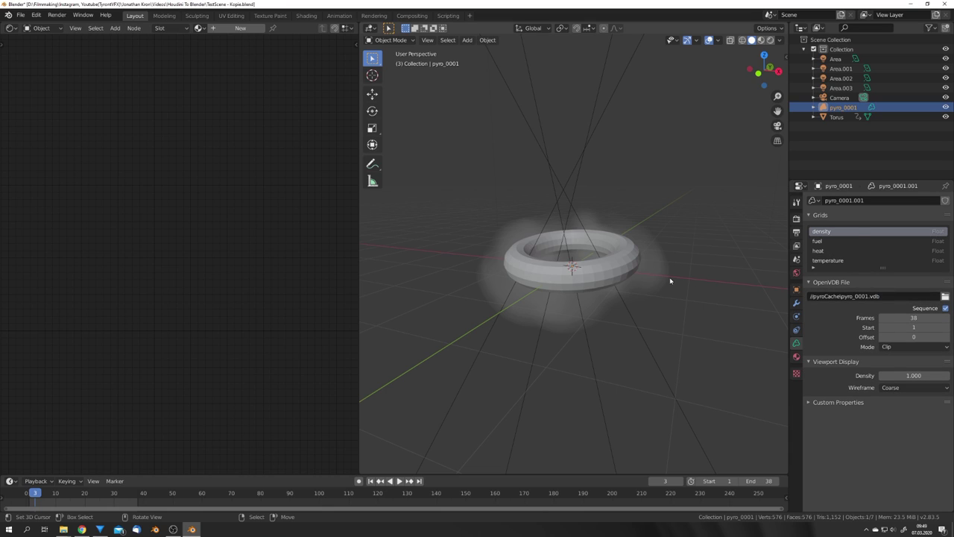
Review frames 1 to 4 and the volume's grid list, returning to frame 1 with the density grid selected
{"action": "key", "text": "shift+Left"}
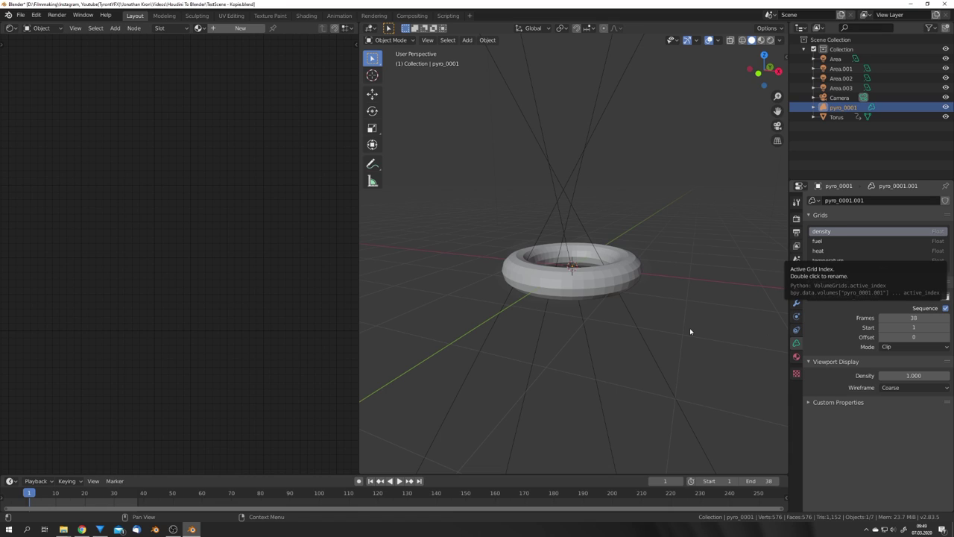
{"action": "key", "text": "Right"}
{"action": "key", "text": "Right"}
{"action": "key", "text": "Right"}
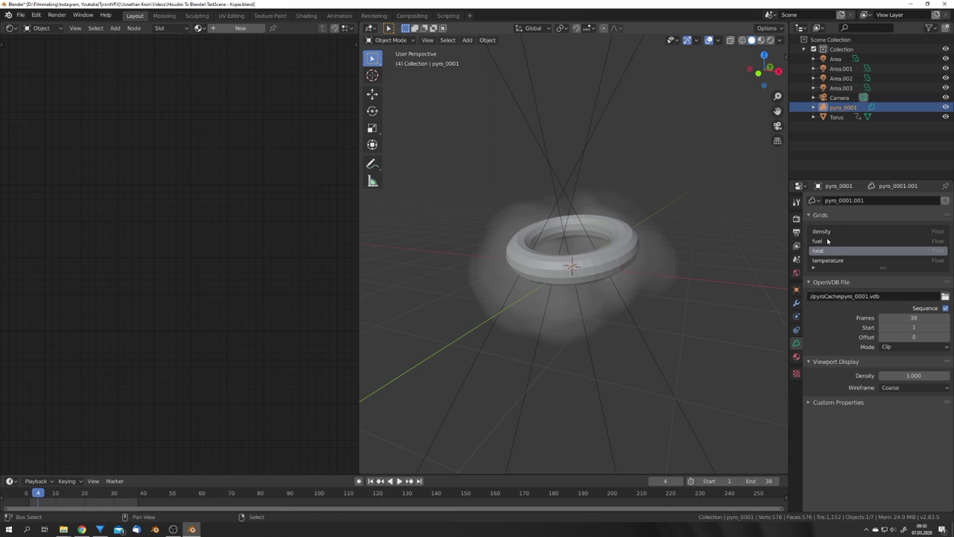
{"action": "key", "text": "shift+Left"}
{"action": "left_click", "coordinate": [824, 233]}
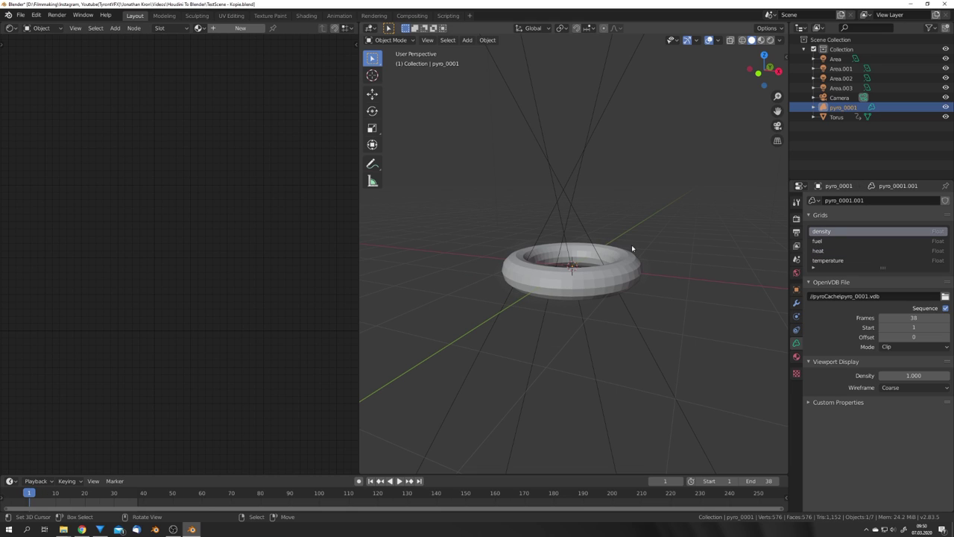
Look through the camera and give the pyro volume a new material with a Principled Volume density of 25
{"action": "middle_click_drag", "start_coordinate": [628, 243], "coordinate": [602, 288]}
{"action": "key", "text": "KP_0"}
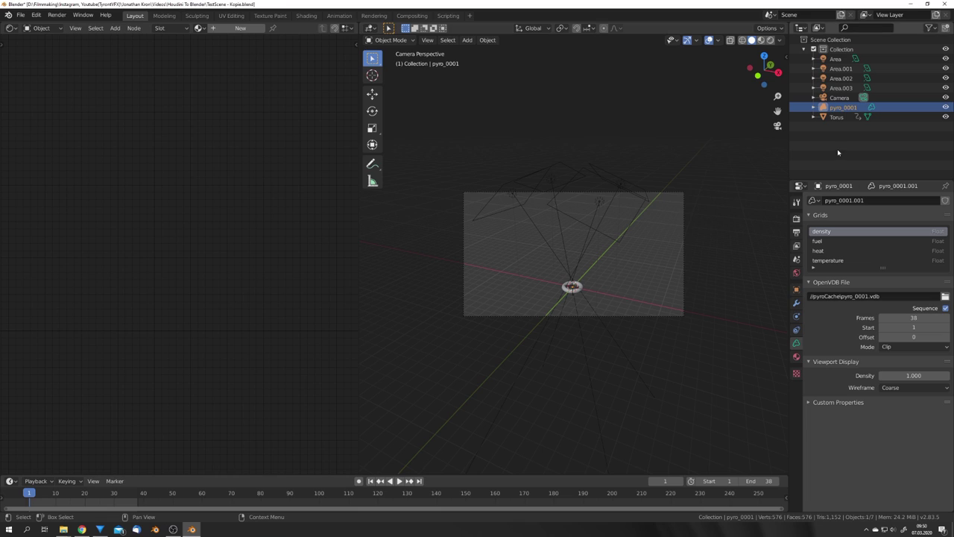
{"action": "left_click", "coordinate": [240, 27]}
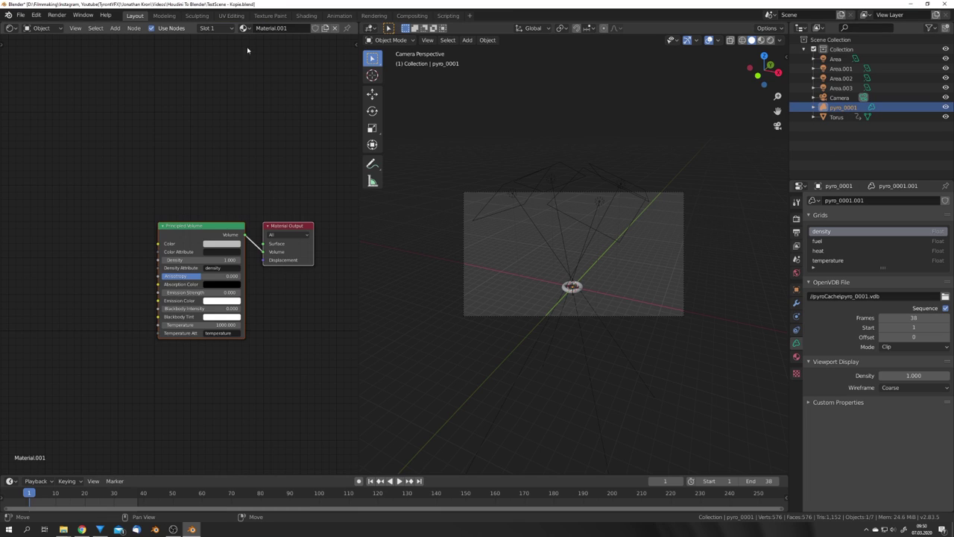
{"action": "left_click", "coordinate": [205, 245]}
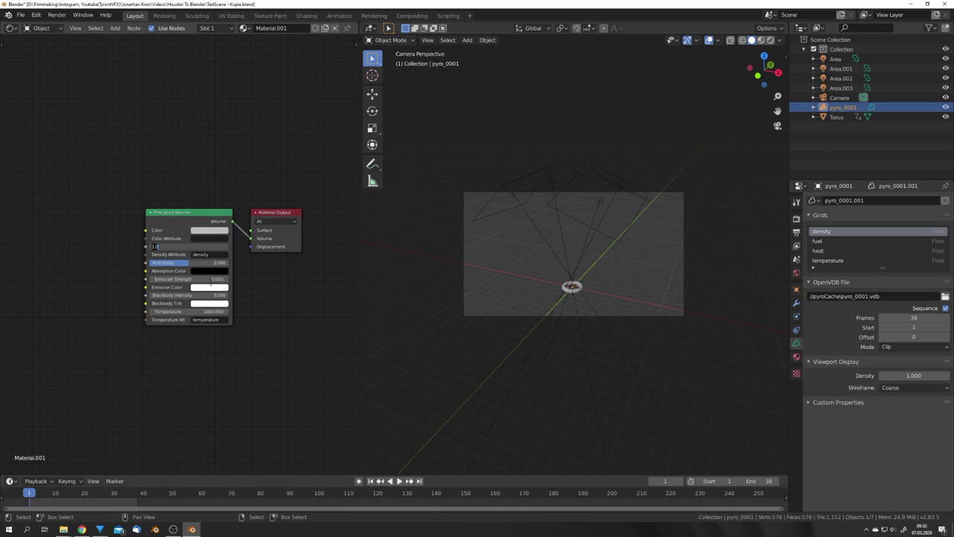
{"action": "type", "text": "25"}
{"action": "key", "text": "Return"}
Set the Principled Volume's Blackbody Intensity to 1000, Temperature to 4000 and Temperature Attribute to heat
{"action": "scroll", "coordinate": [260, 309], "scroll_direction": "up", "scroll_amount": 2}
{"action": "double_click", "coordinate": [193, 310]}
{"action": "type", "text": "1000"}
{"action": "key", "text": "Return"}
{"action": "double_click", "coordinate": [192, 333]}
{"action": "type", "text": "4000"}
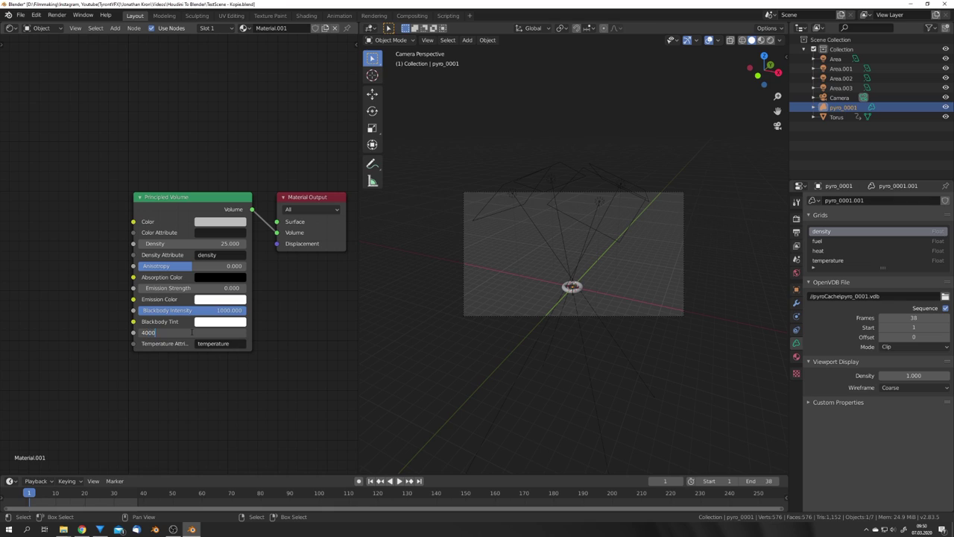
{"action": "key", "text": "Return"}
{"action": "left_click", "coordinate": [227, 345]}
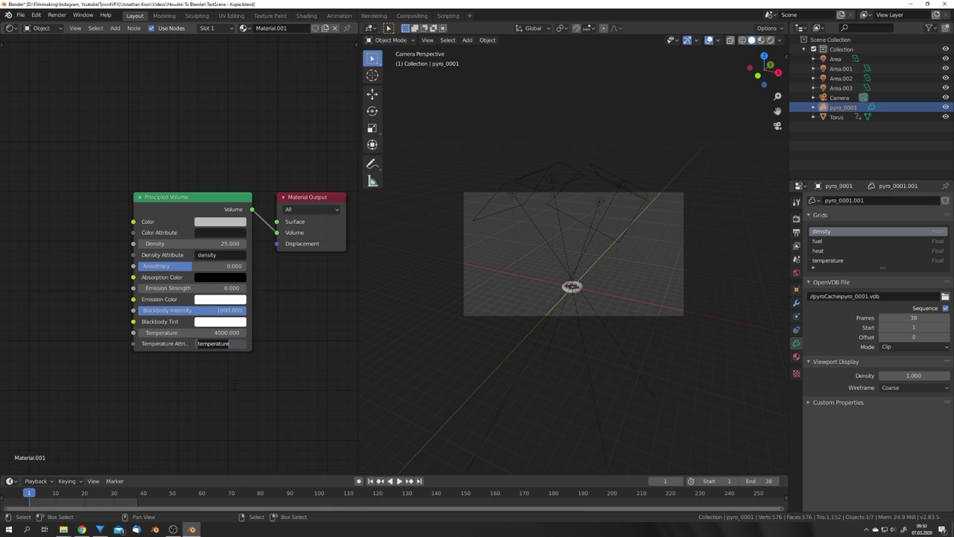
{"action": "type", "text": "heat"}
{"action": "key", "text": "Return"}
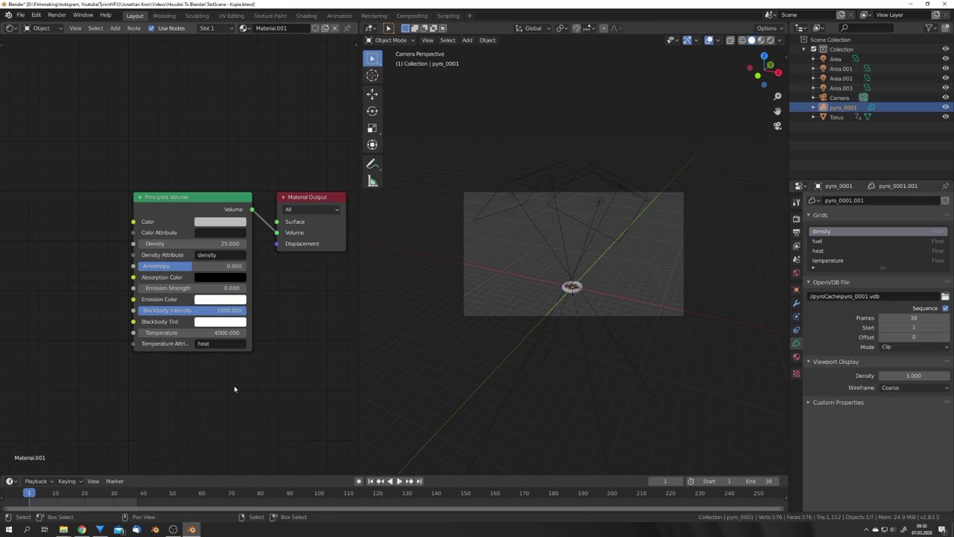
Preview the explosion at frame 26 in rendered viewport shading, from the camera and from other angles
{"action": "left_click", "coordinate": [103, 494]}
{"action": "key", "text": "Home"}
{"action": "key", "text": "z"}
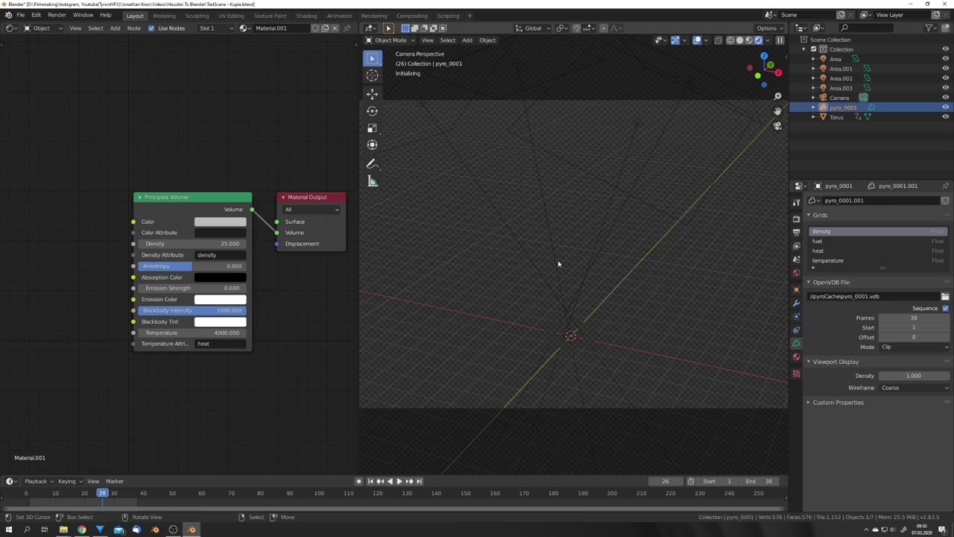
{"action": "left_click", "coordinate": [568, 292]}
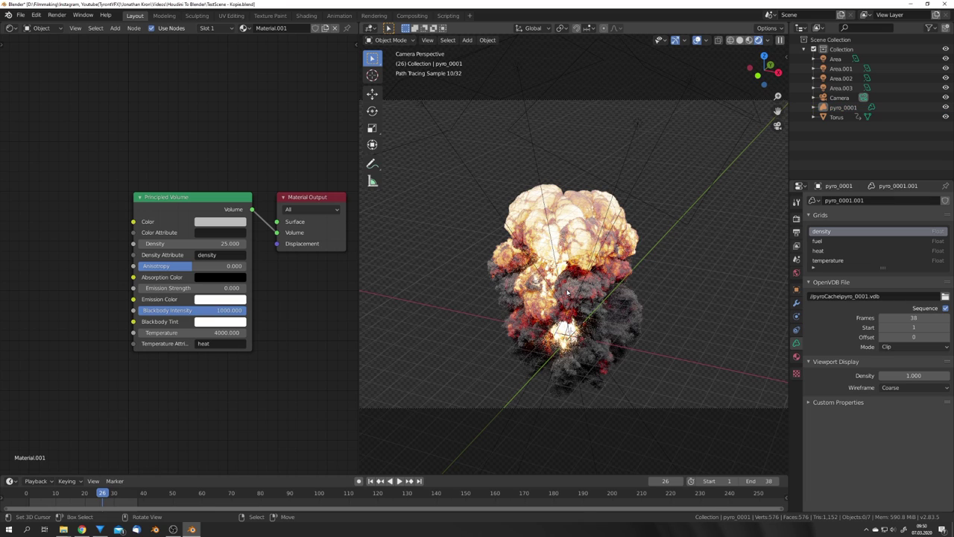
{"action": "middle_click_drag", "start_coordinate": [568, 293], "coordinate": [597, 300]}
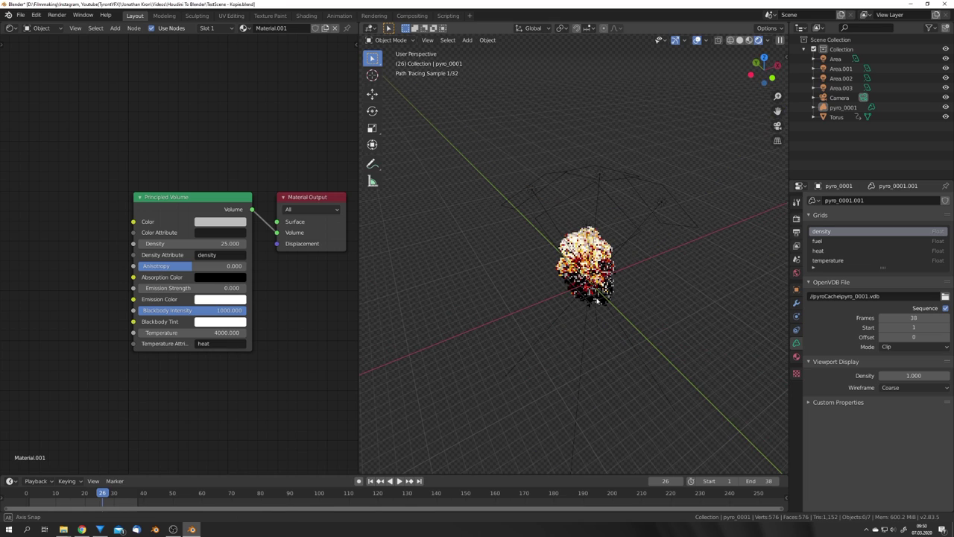
{"action": "middle_click_drag", "start_coordinate": [597, 300], "coordinate": [611, 306]}
{"action": "scroll", "coordinate": [611, 305], "scroll_direction": "up", "scroll_amount": 4}
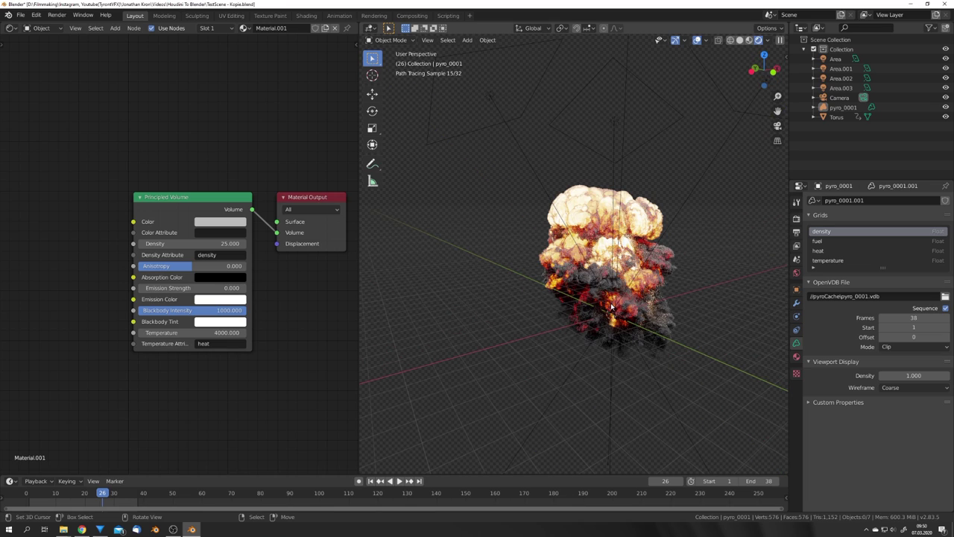